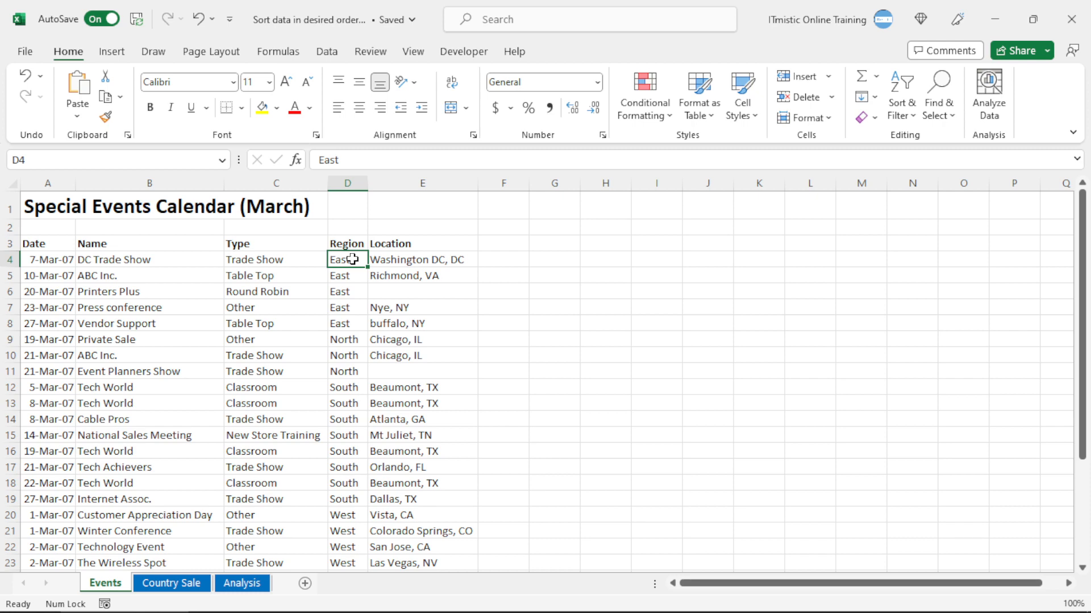
- Enter the regions East, West, North and South down cells H3 to H6
click(598, 244)
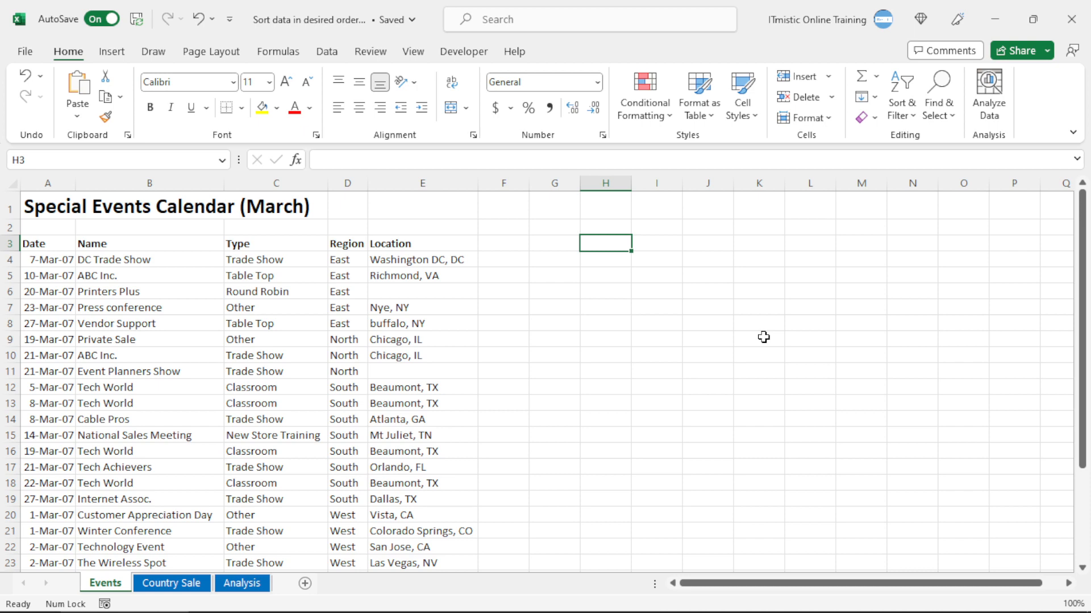
text(East)
key(Return)
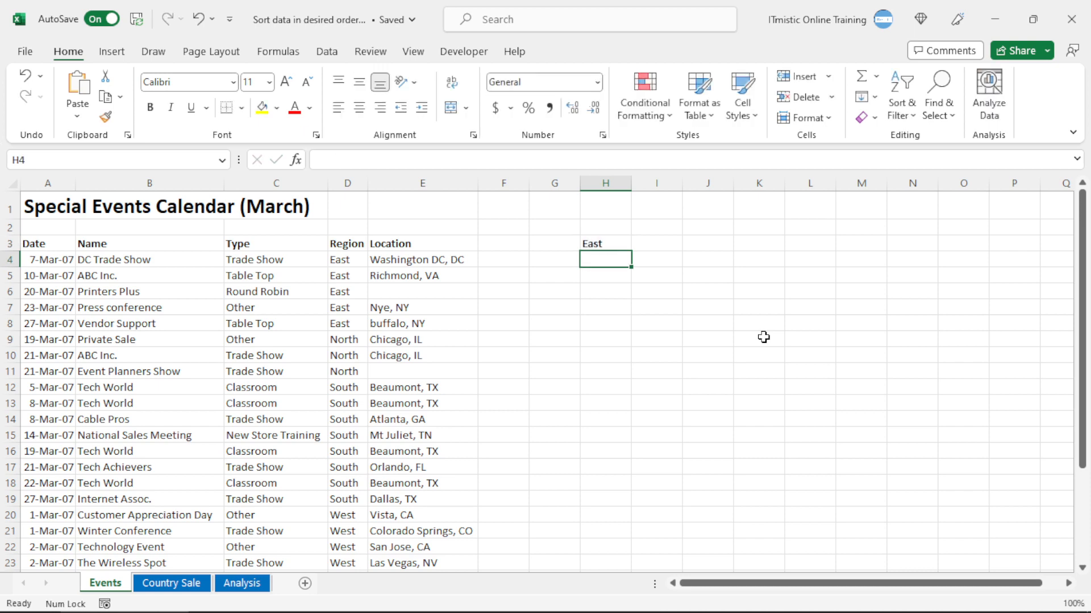
text(West)
key(Return)
text(North)
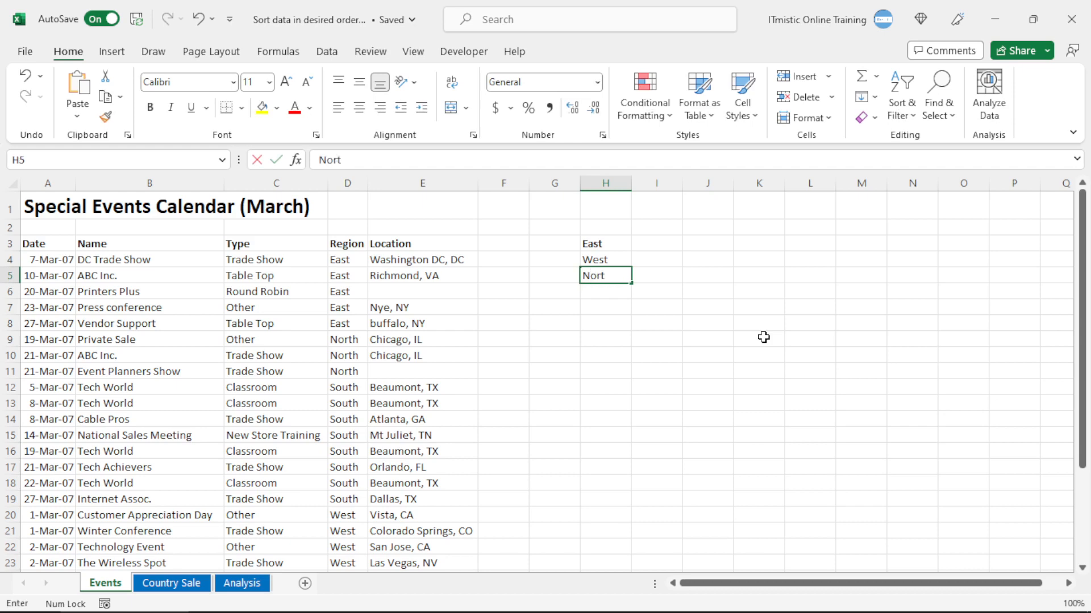
key(Return)
text(South)
key(Return)
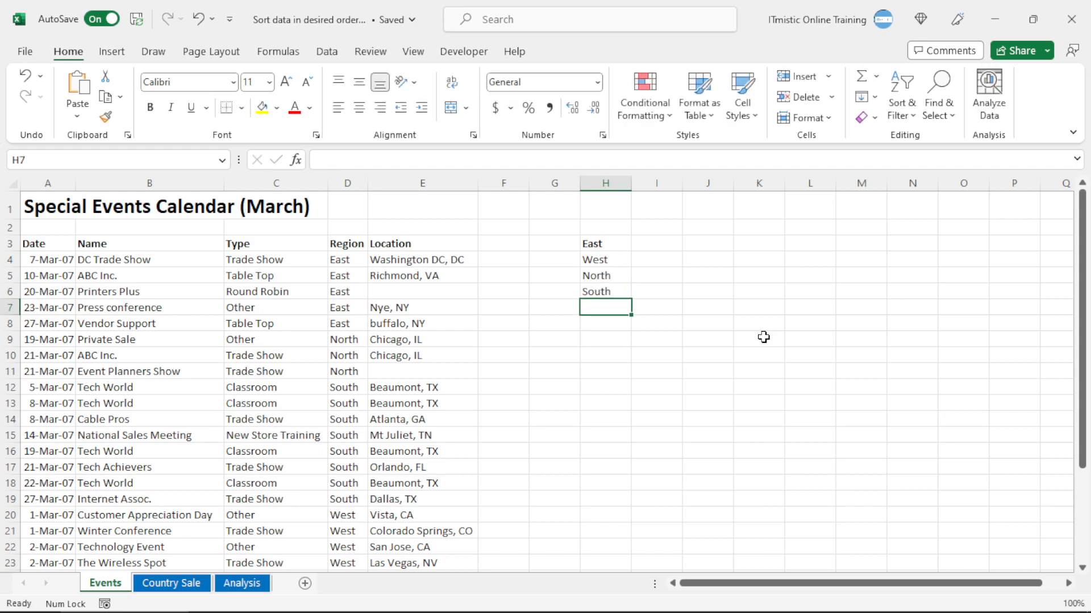
- Remove the bold formatting from East in cell H3
drag(613, 242, 614, 256)
key(ctrl+b)
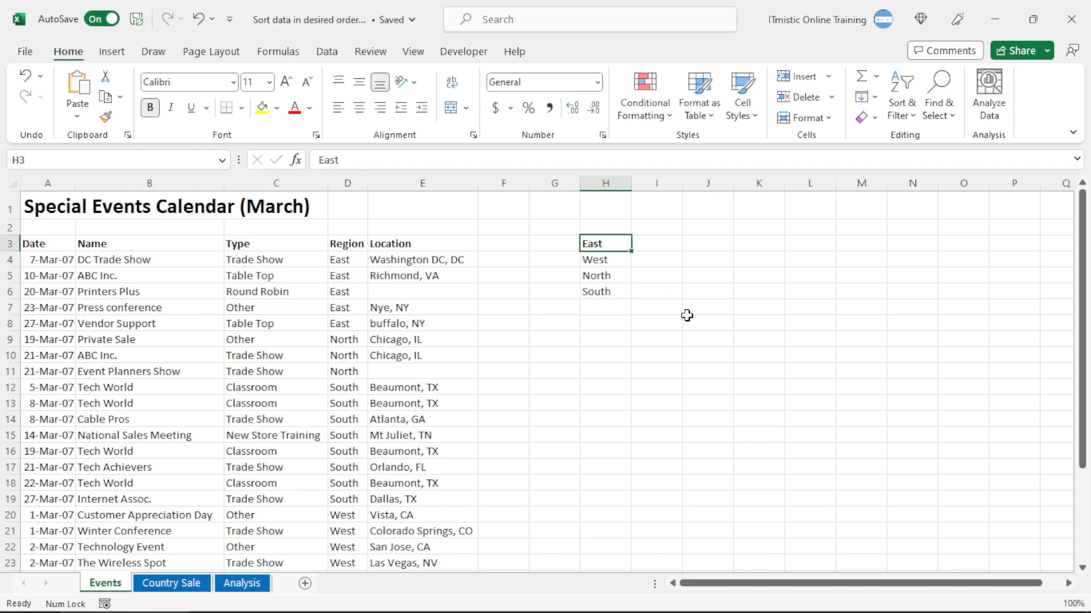
key(ctrl+b)
- Select the region list in H3:H6 and open the custom lists editor from the advanced Excel options
key(ctrl+shift+Down)
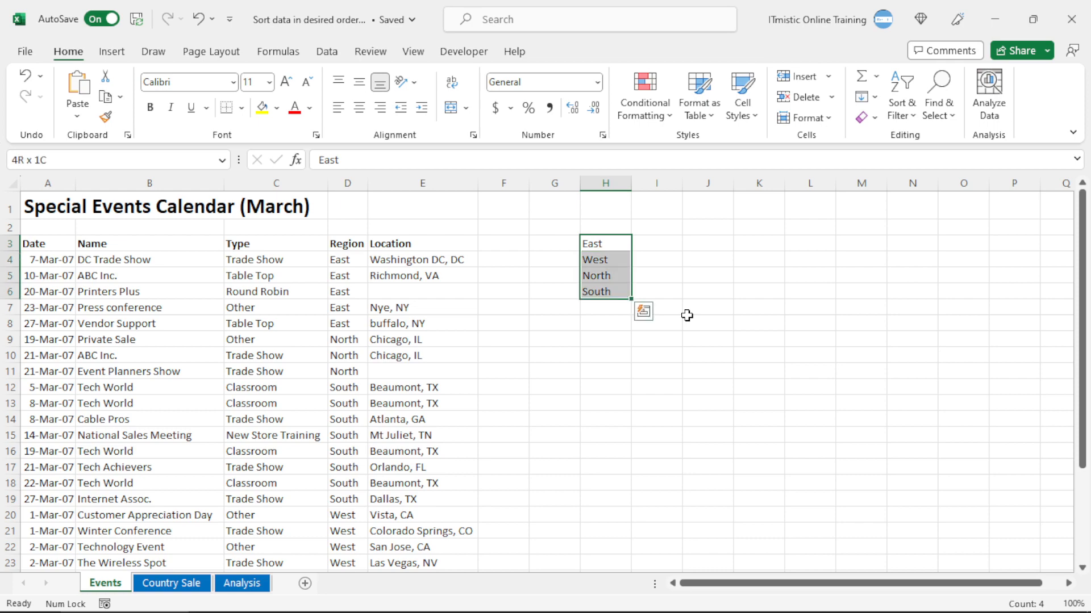
click(21, 54)
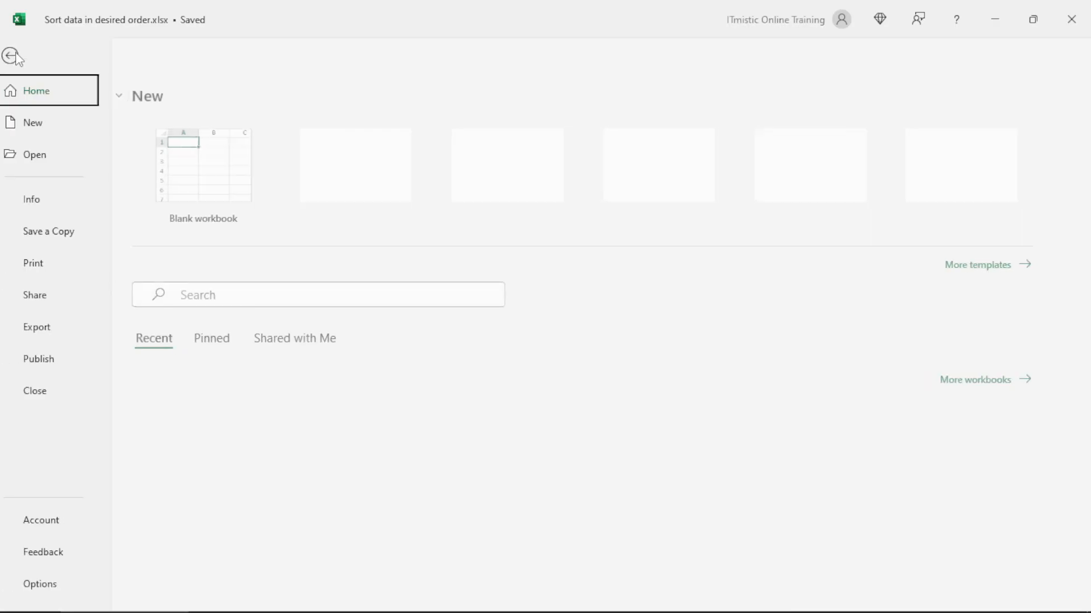
click(49, 587)
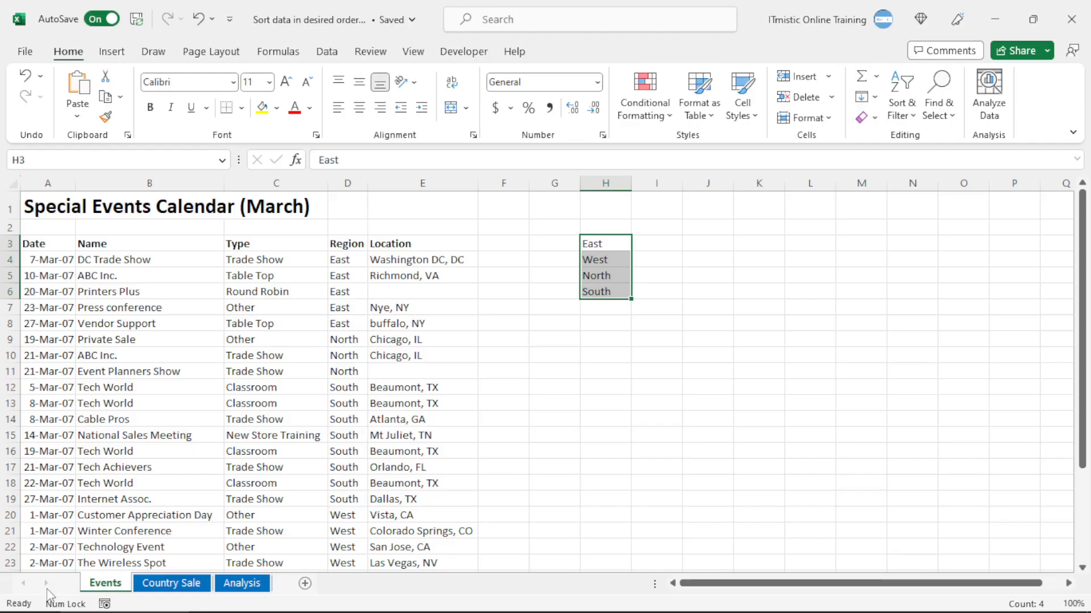
click(245, 227)
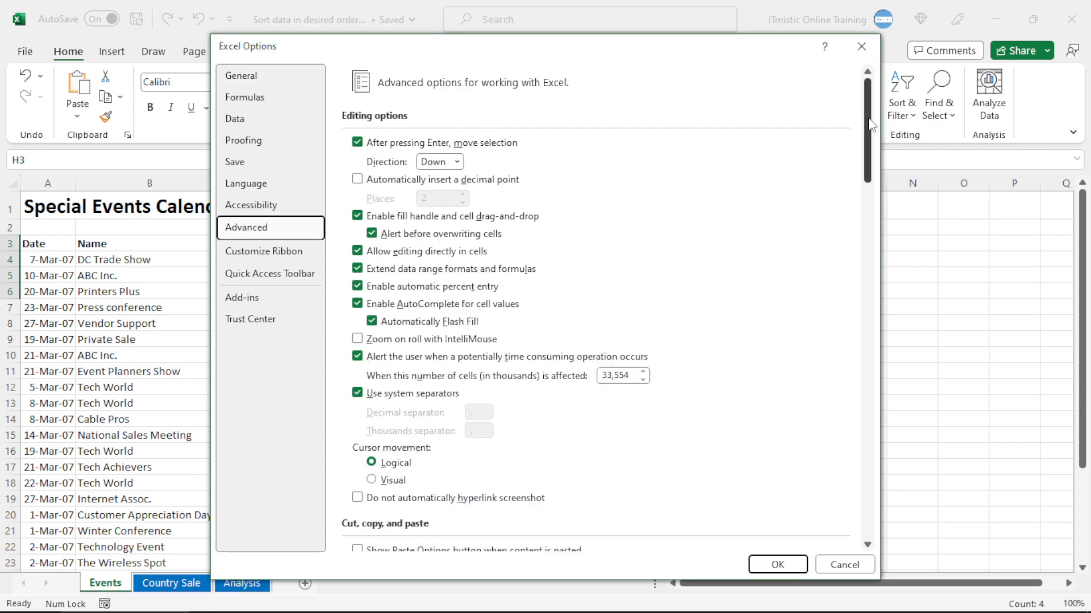
drag(871, 125, 878, 526)
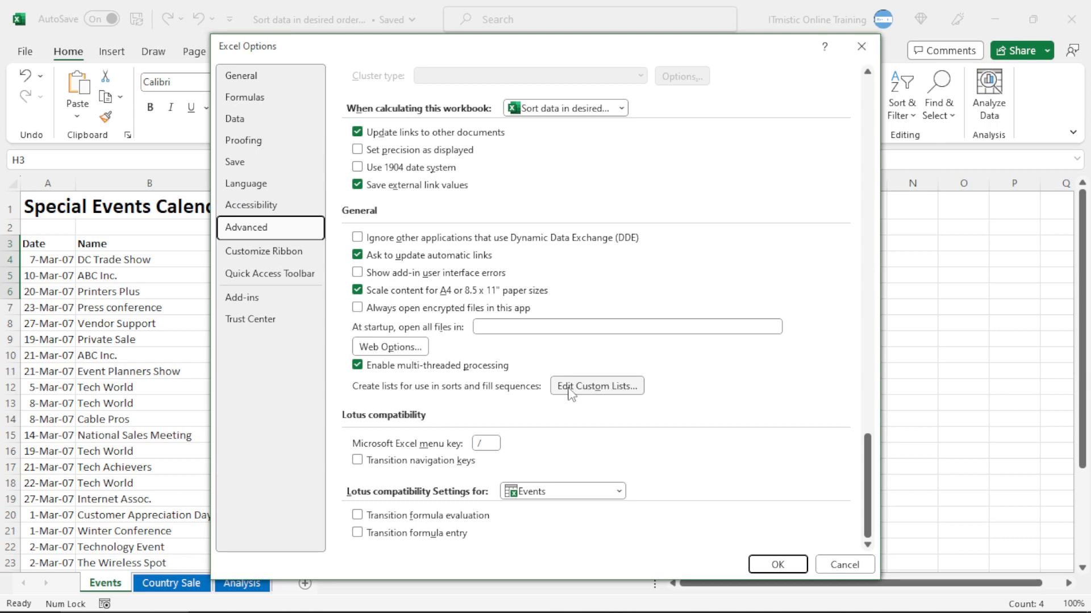
click(595, 388)
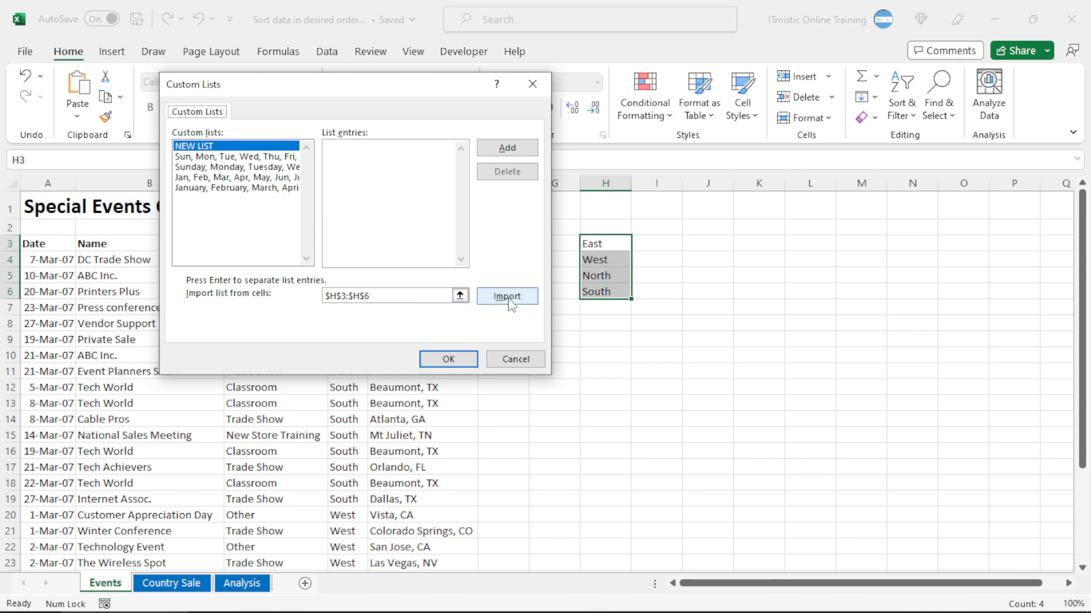
- Set the import range to $H$3:$H$6 and import East, West, North, South as a new custom list
click(436, 295)
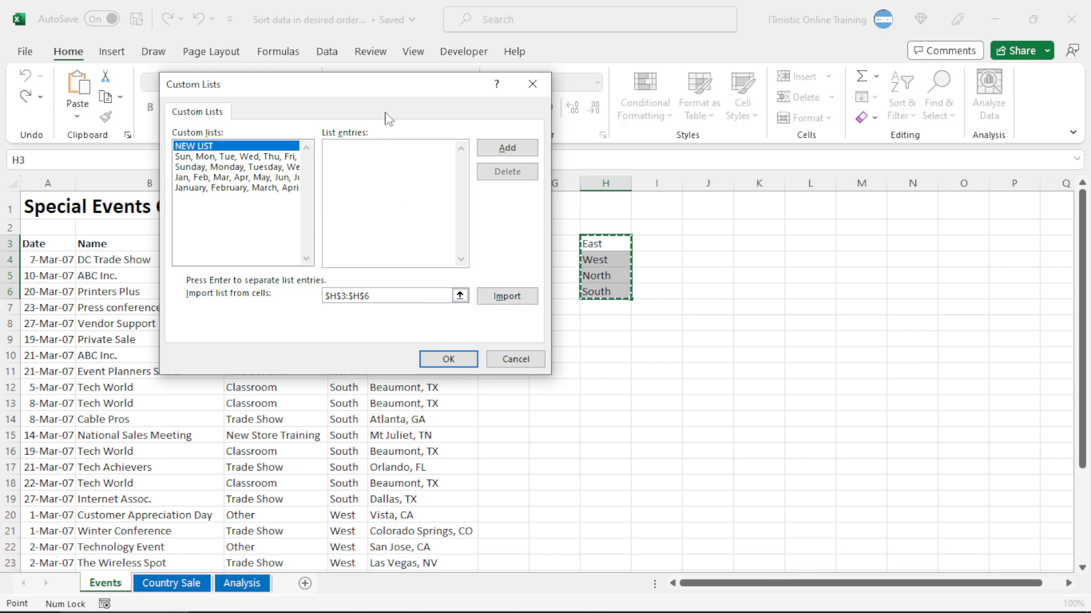
drag(361, 83, 292, 88)
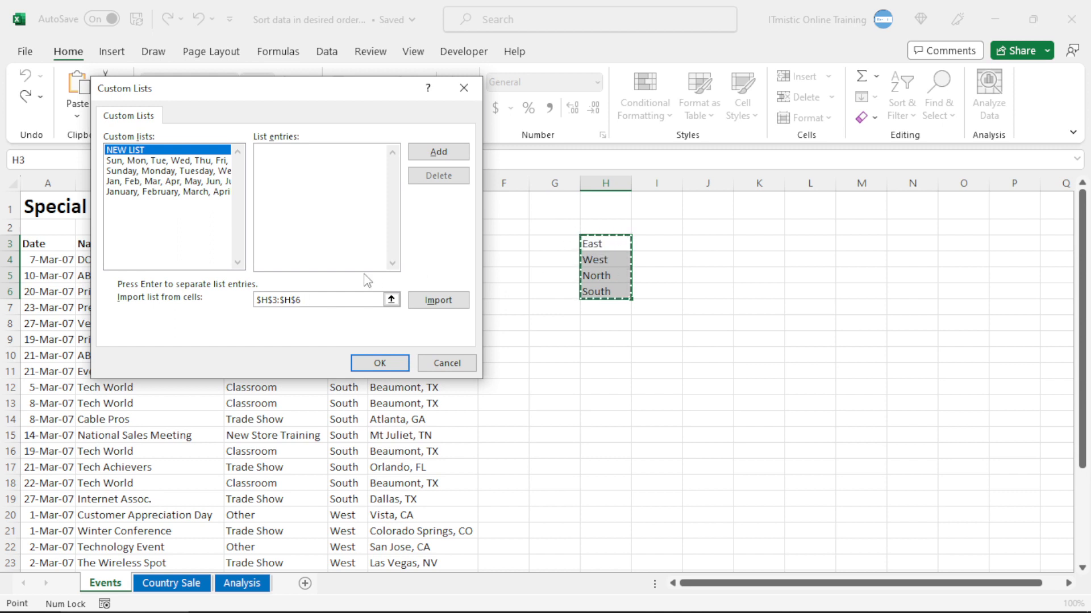
drag(301, 300, 207, 304)
key(BackSpace)
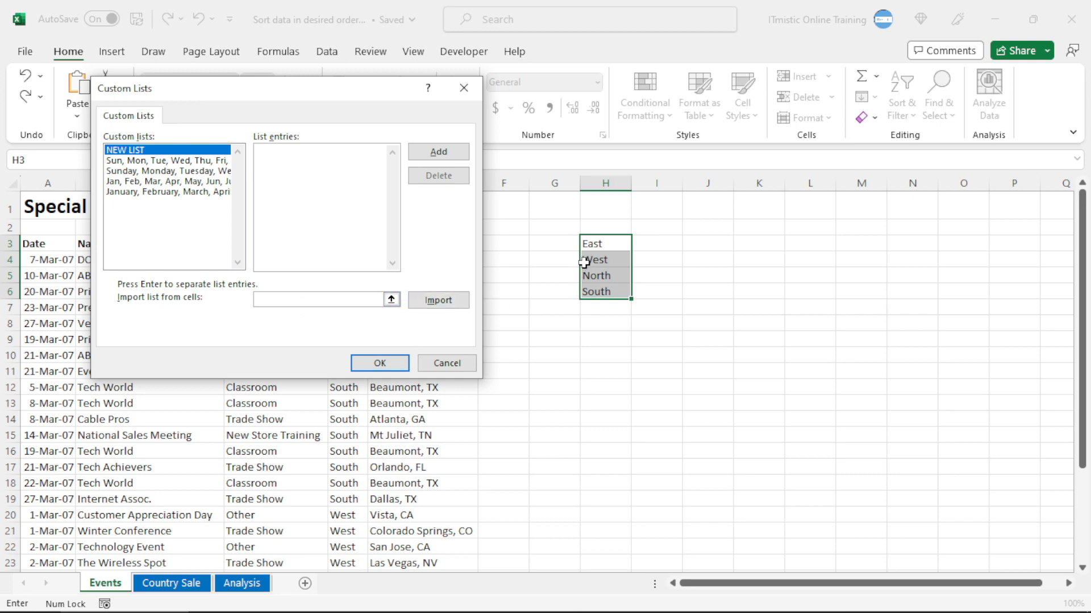
drag(616, 243, 616, 290)
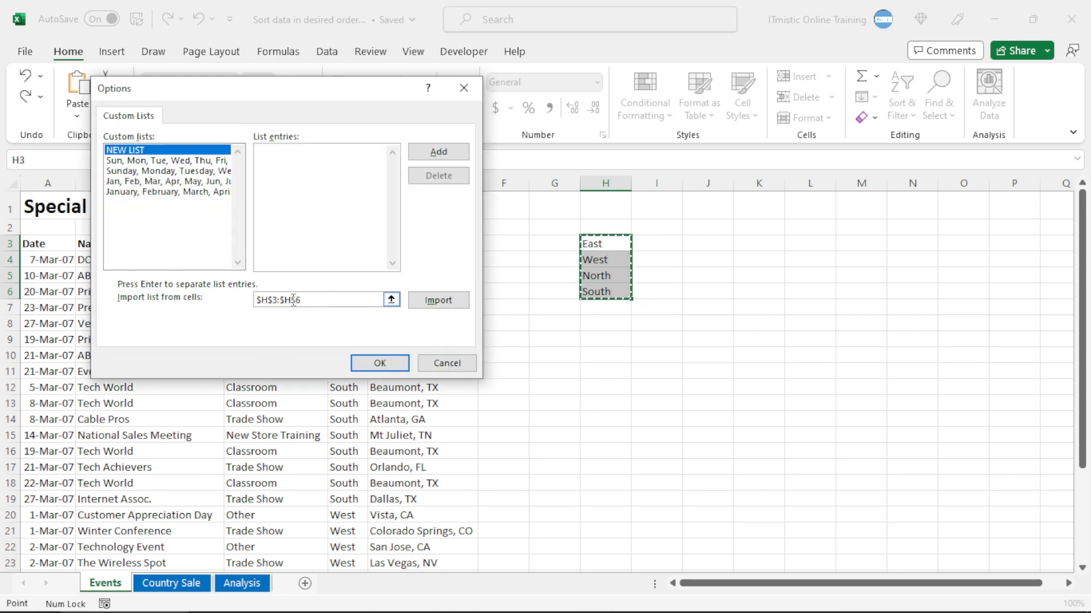
click(438, 300)
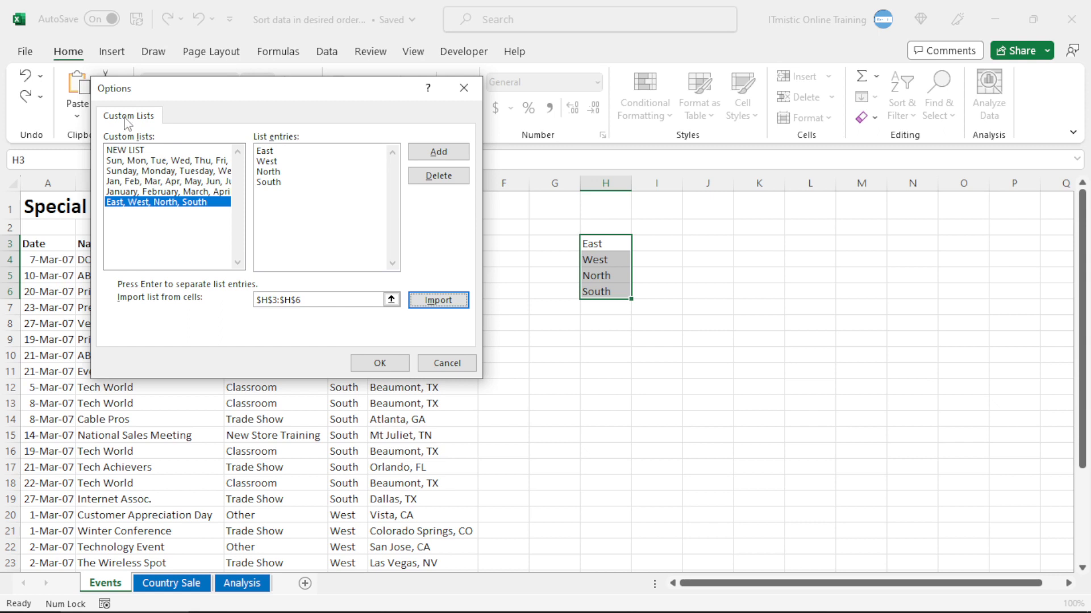
- Examine the entries of the built-in weekday and month lists and of the East, West, North, South list
click(133, 162)
click(133, 172)
click(133, 182)
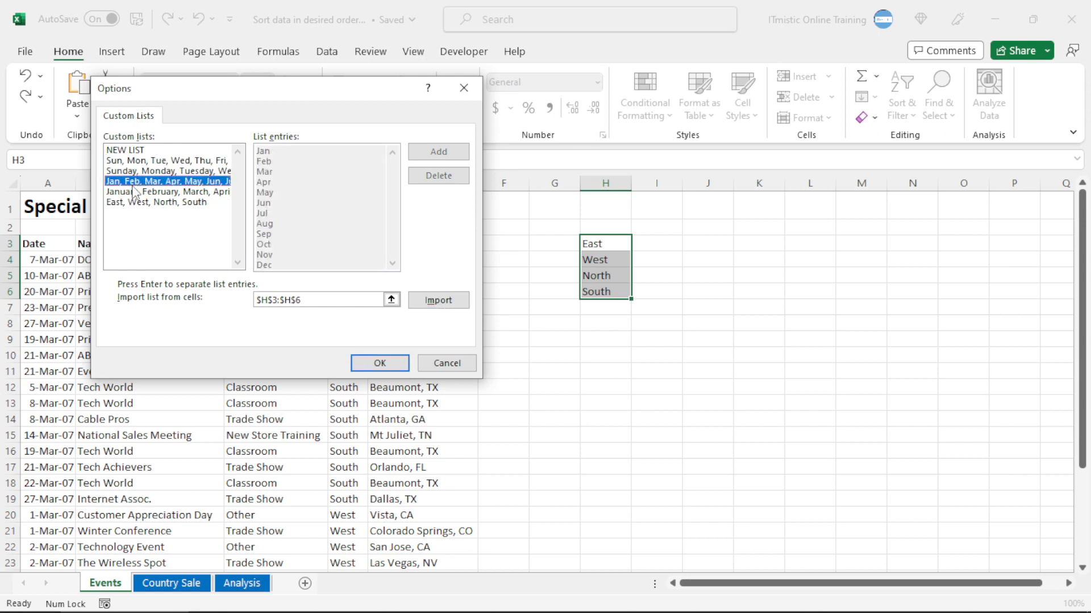
click(134, 192)
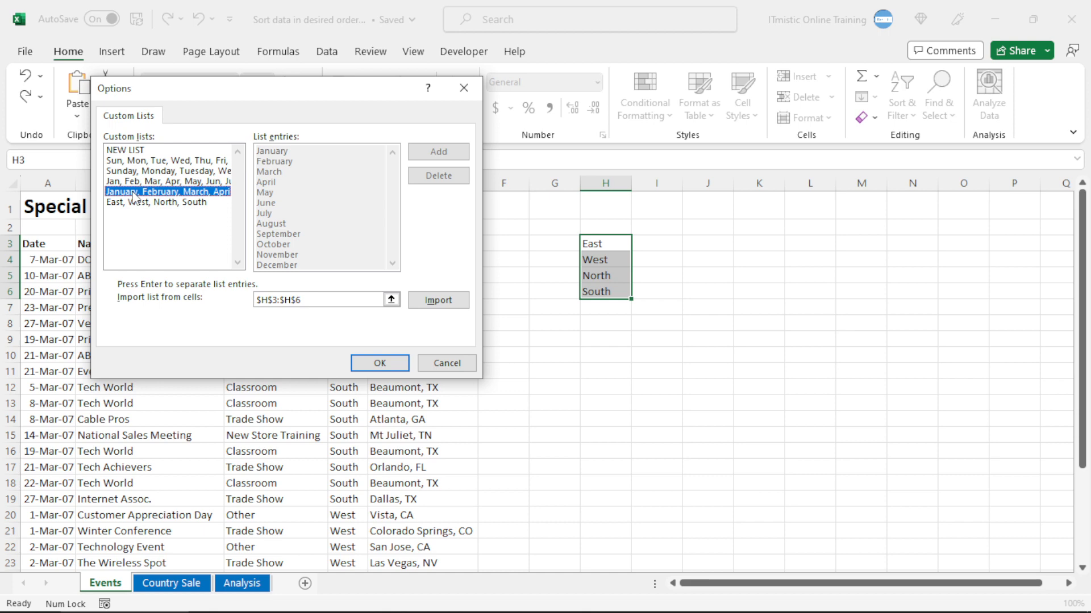
click(136, 183)
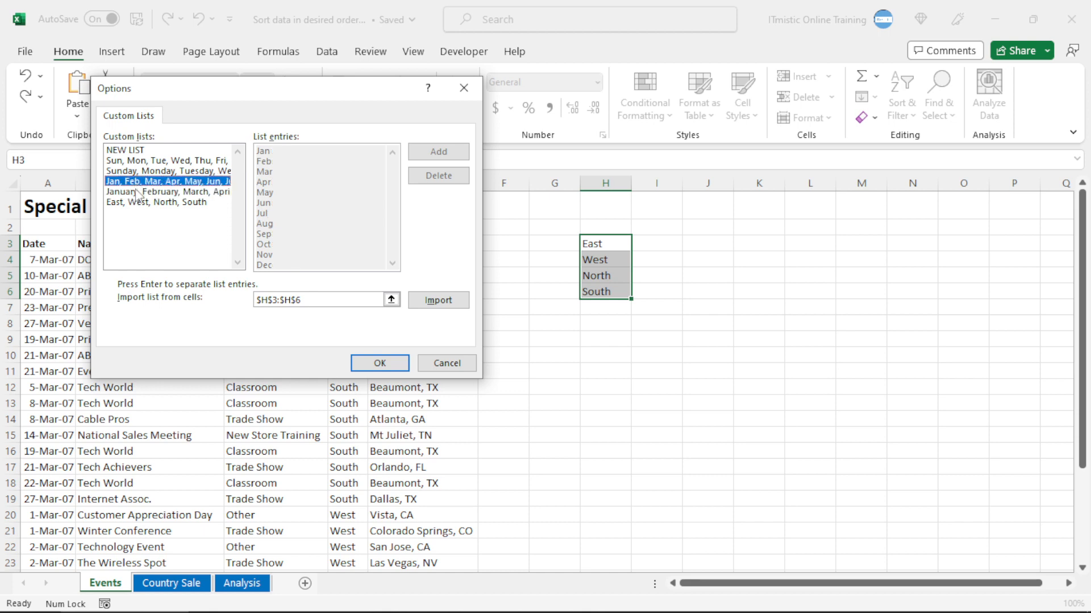
click(139, 203)
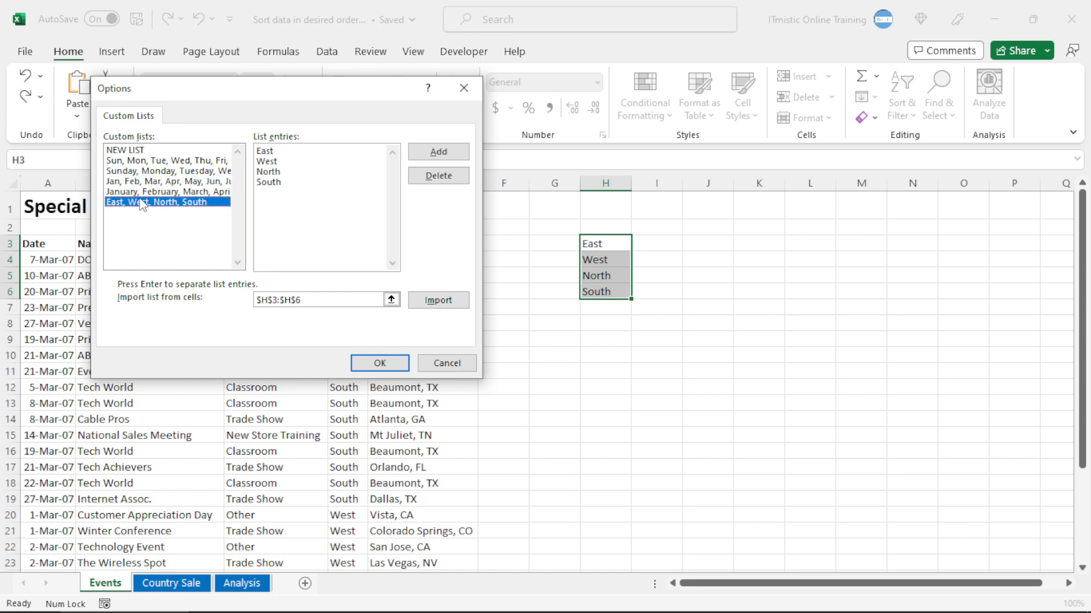
- Accept the new custom list and apply the Excel options, returning to the Events sheet
click(377, 363)
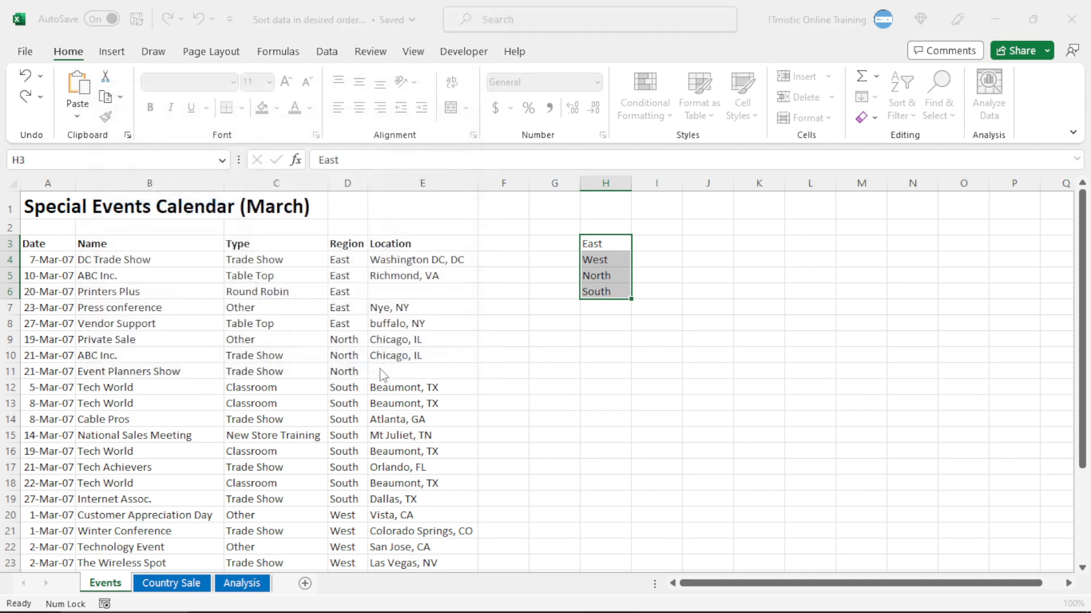
click(770, 564)
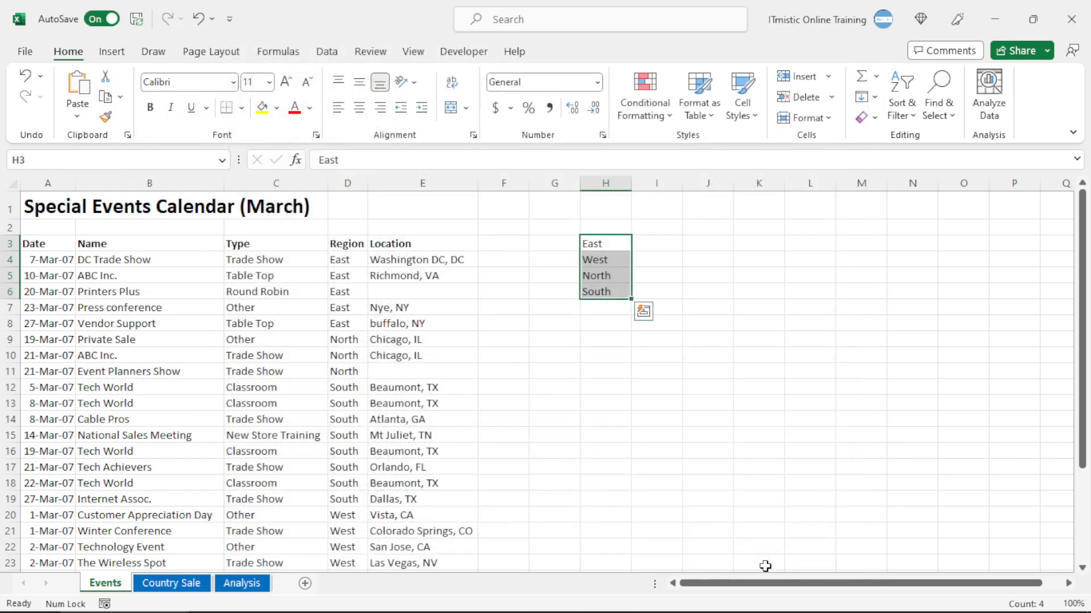
click(565, 368)
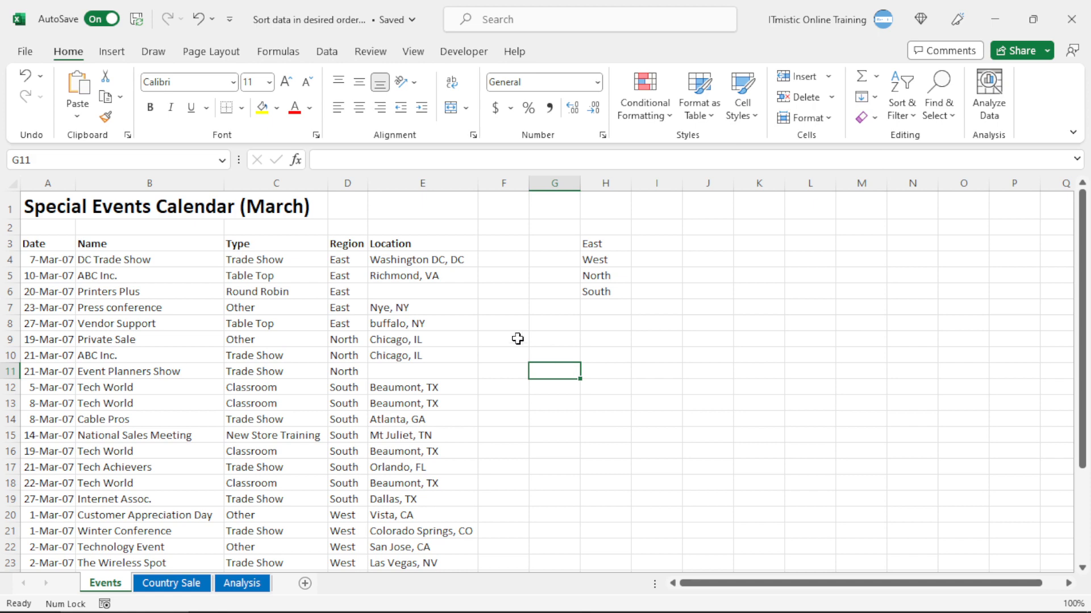
- Clear the helper region list from cells H3:H6
click(346, 261)
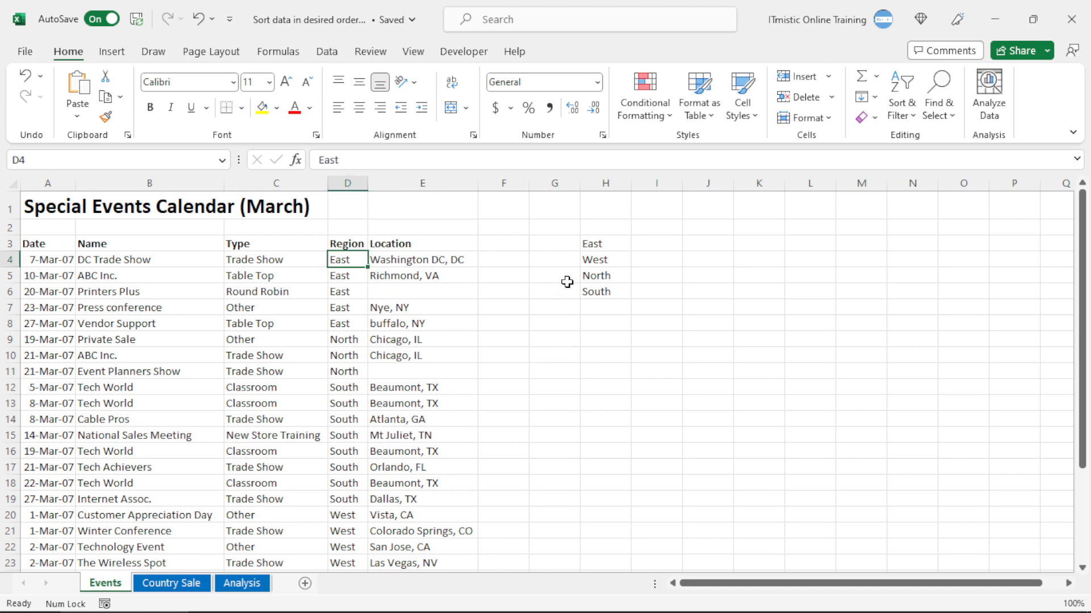
click(598, 237)
drag(598, 238, 601, 291)
key(Delete)
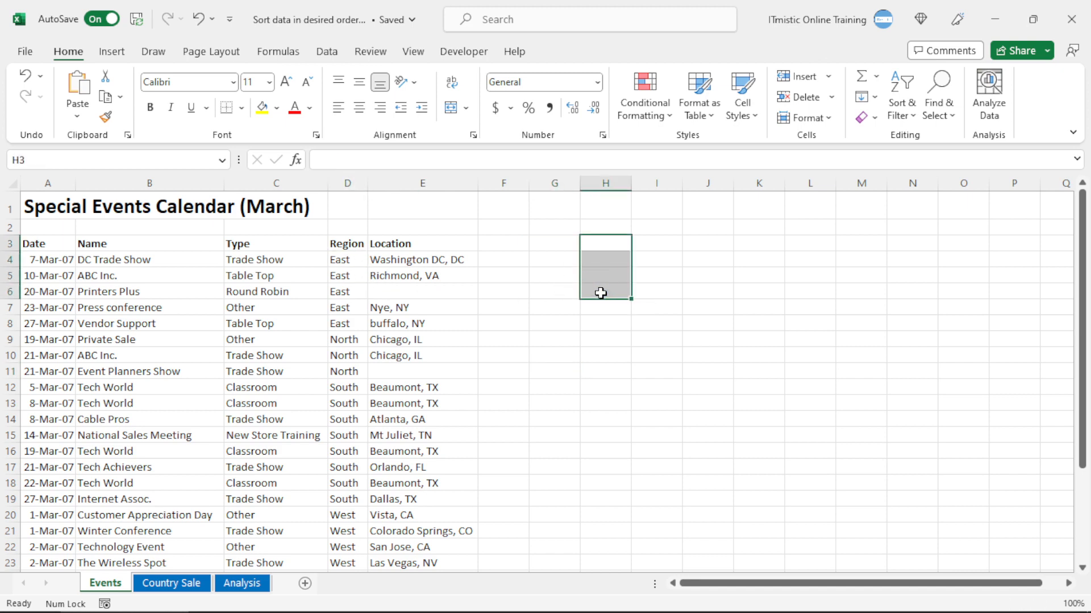
- Custom-sort the events table by Region on cell values, using the East, West, North, South custom list as the order
click(362, 261)
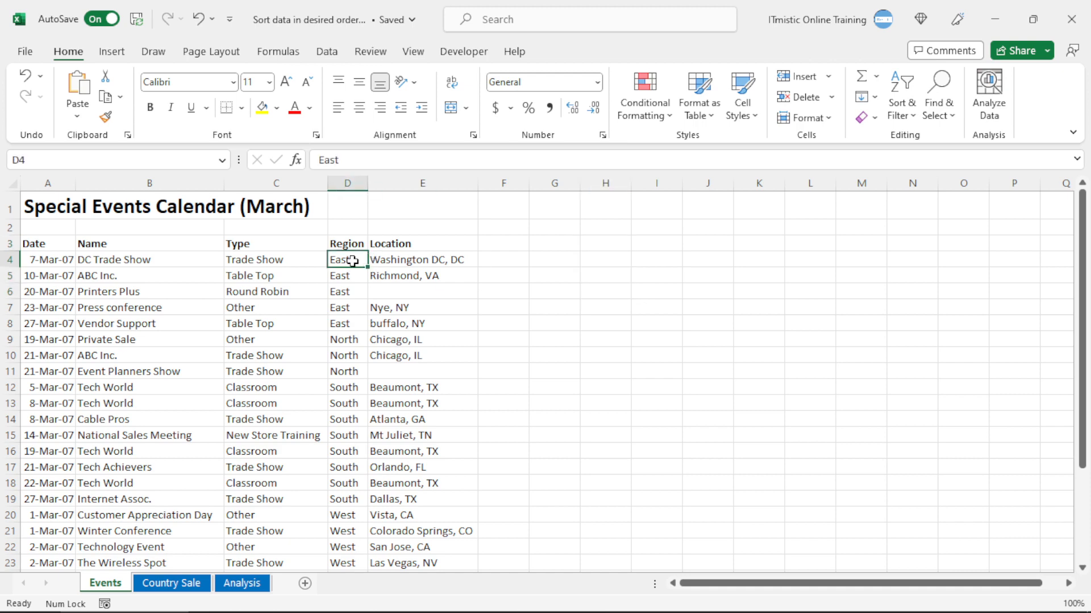
right_click(352, 261)
mouse_move(471, 414)
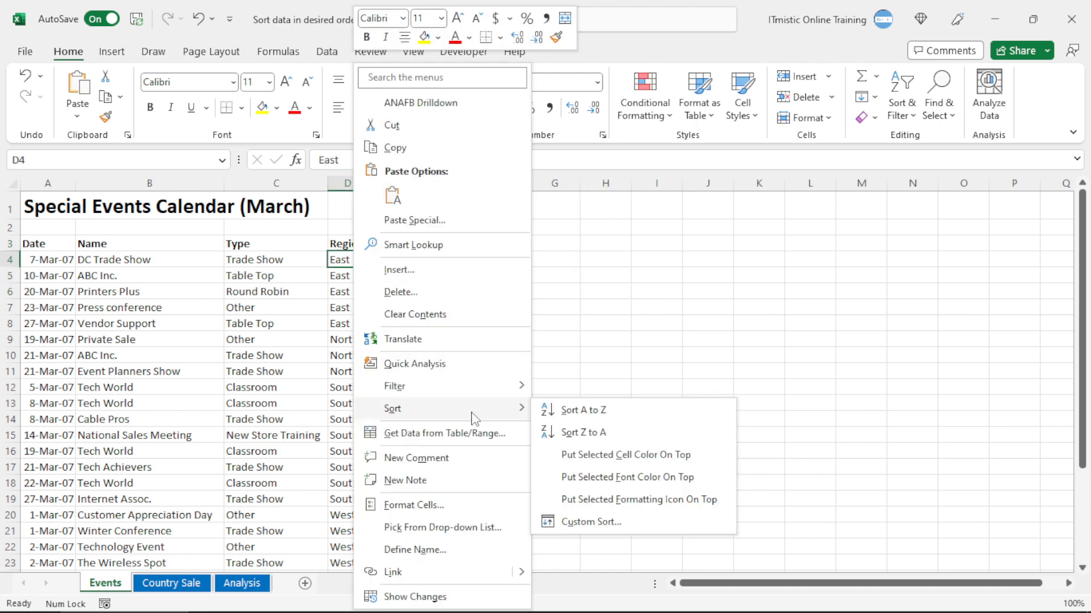
click(604, 526)
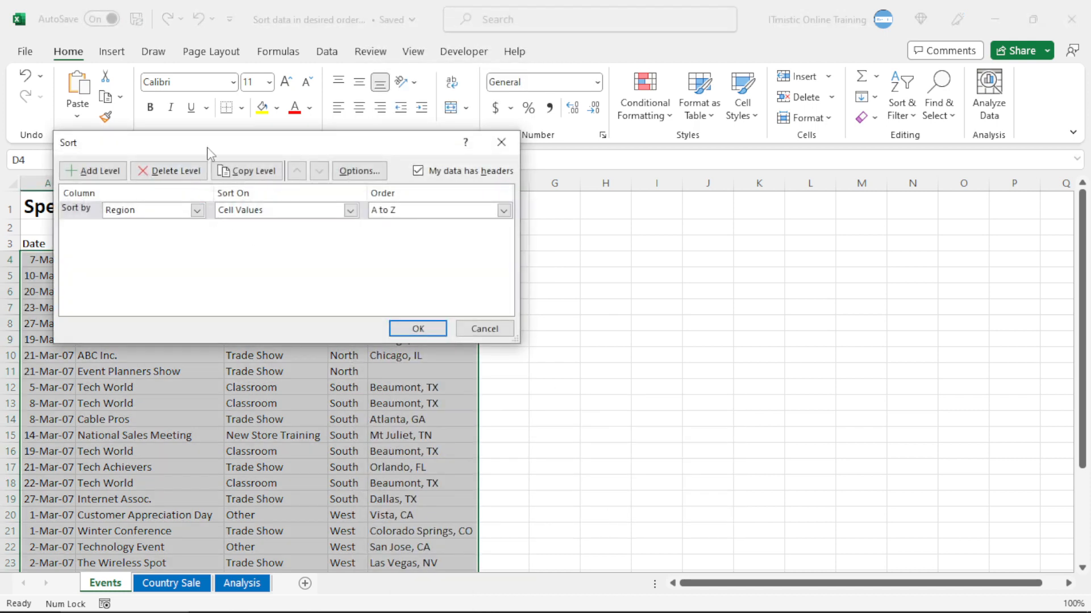
drag(210, 152, 547, 154)
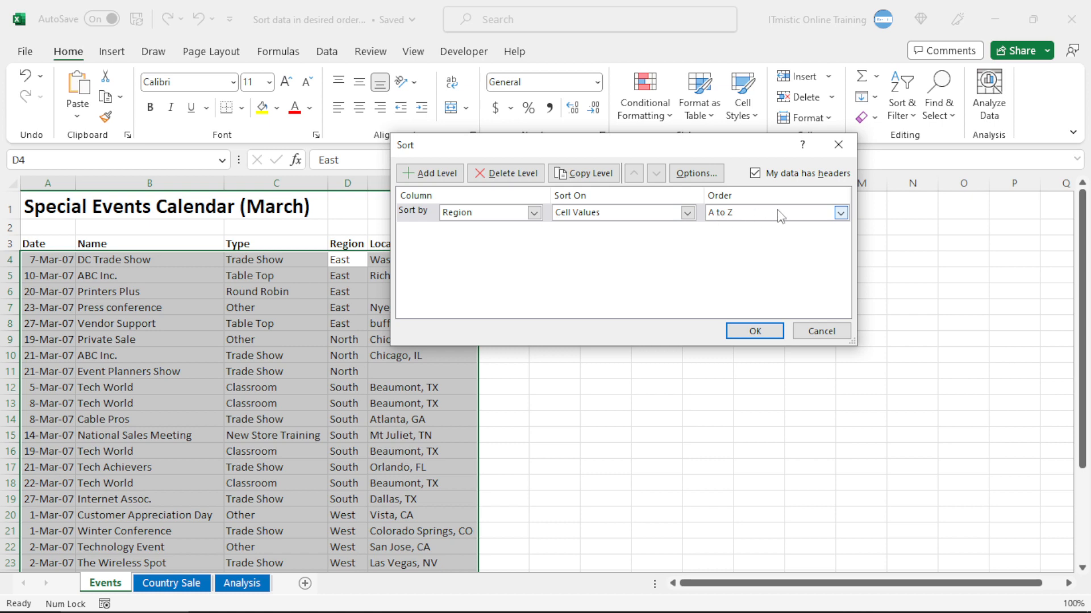
click(829, 214)
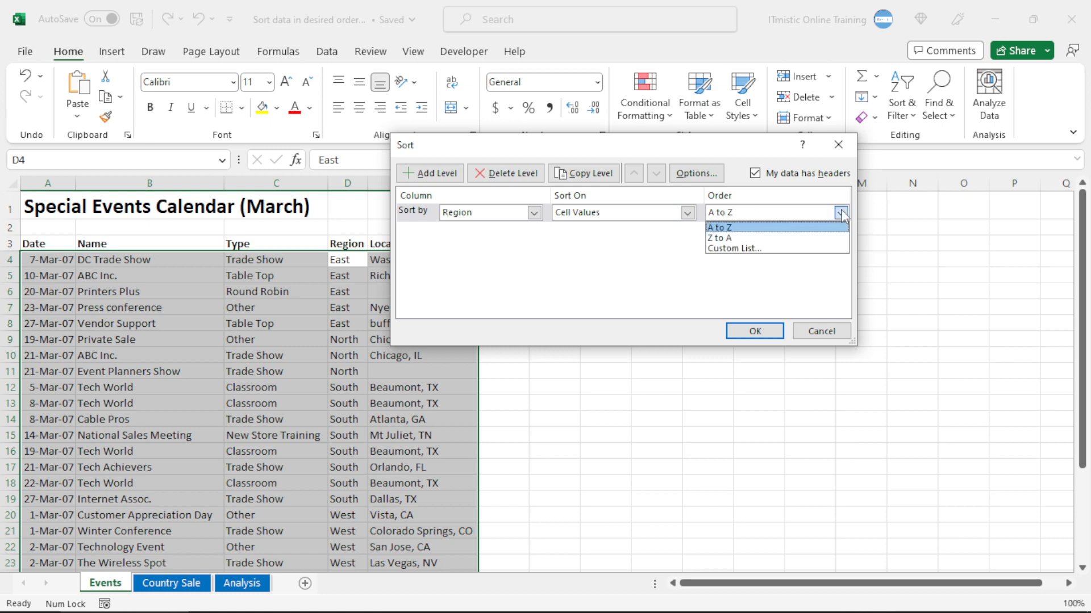
click(739, 248)
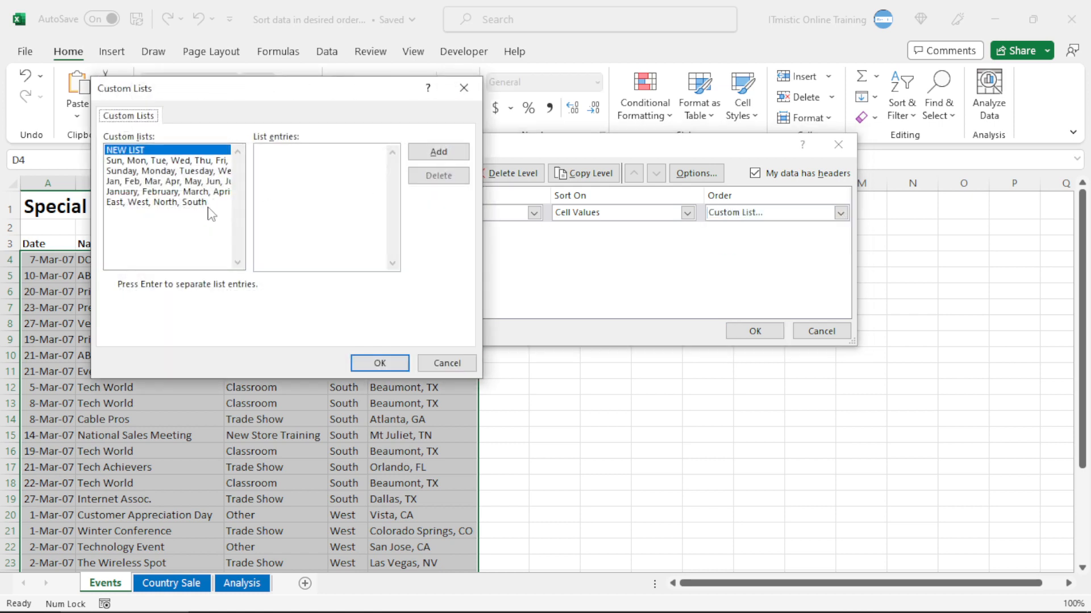
click(165, 203)
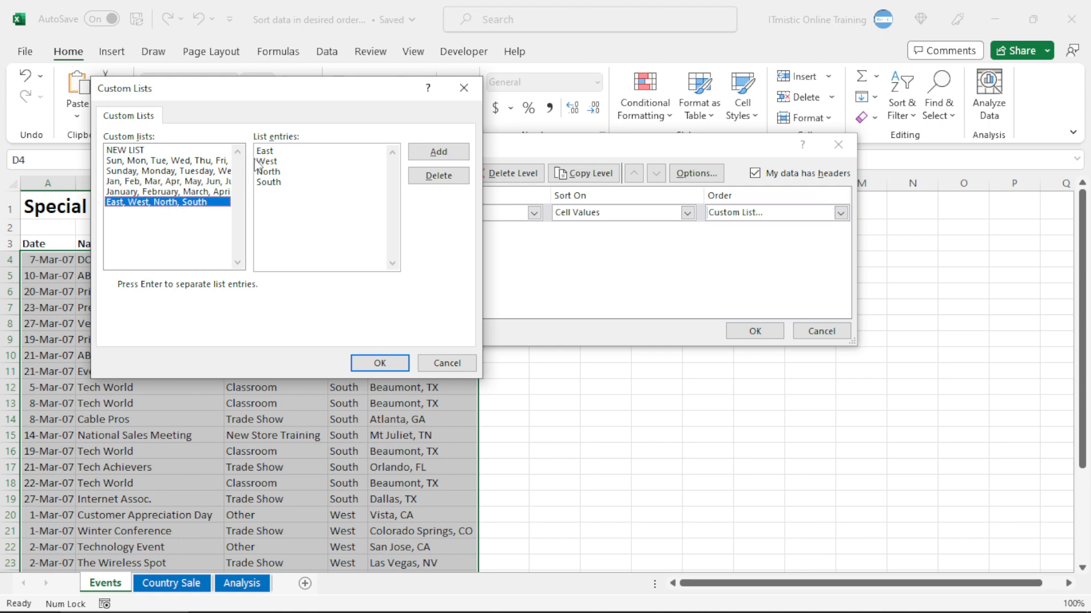
click(363, 362)
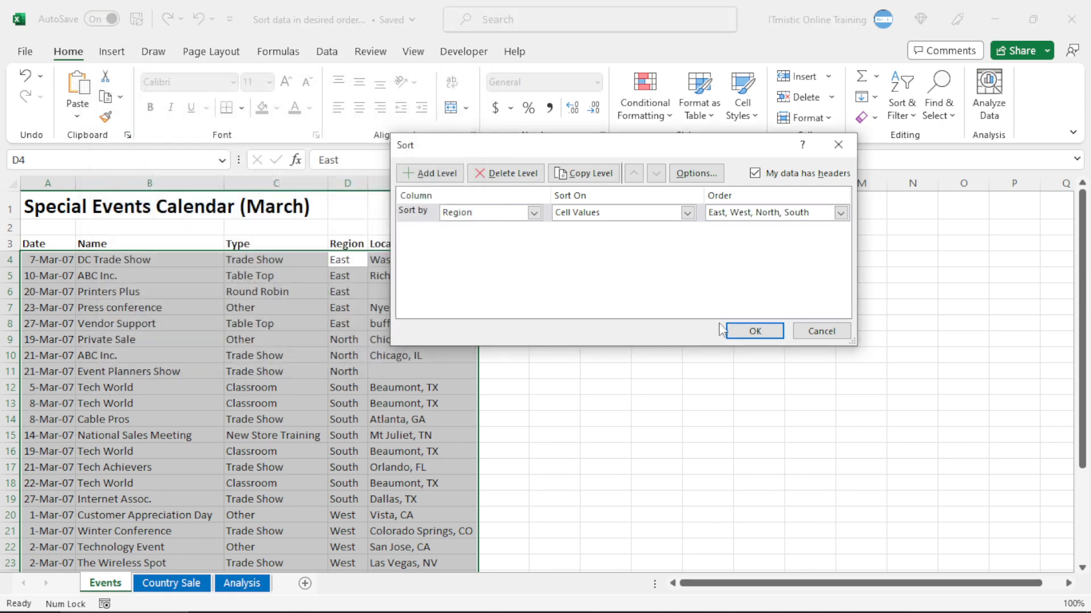
click(745, 332)
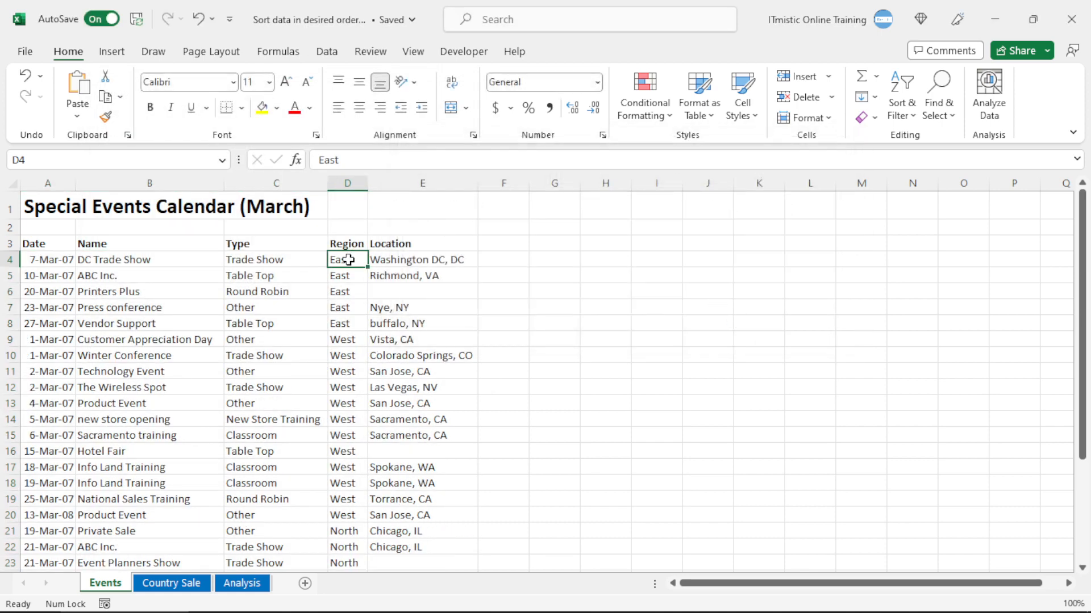
click(350, 306)
click(353, 375)
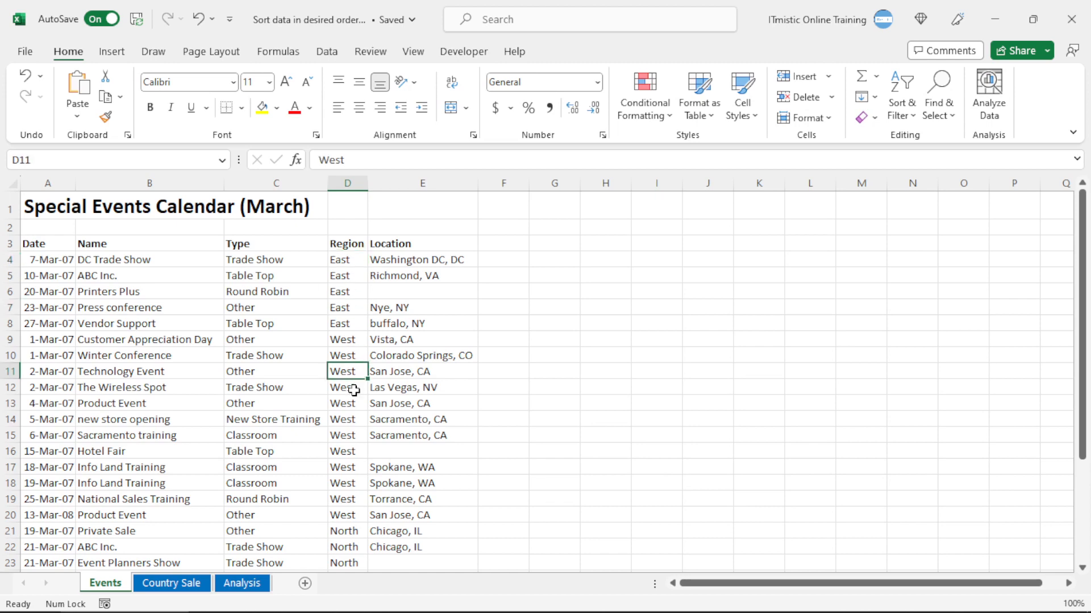
- Examine the Region order down to the last row of the events table
click(344, 534)
scroll(344, 537, down, 3)
click(349, 515)
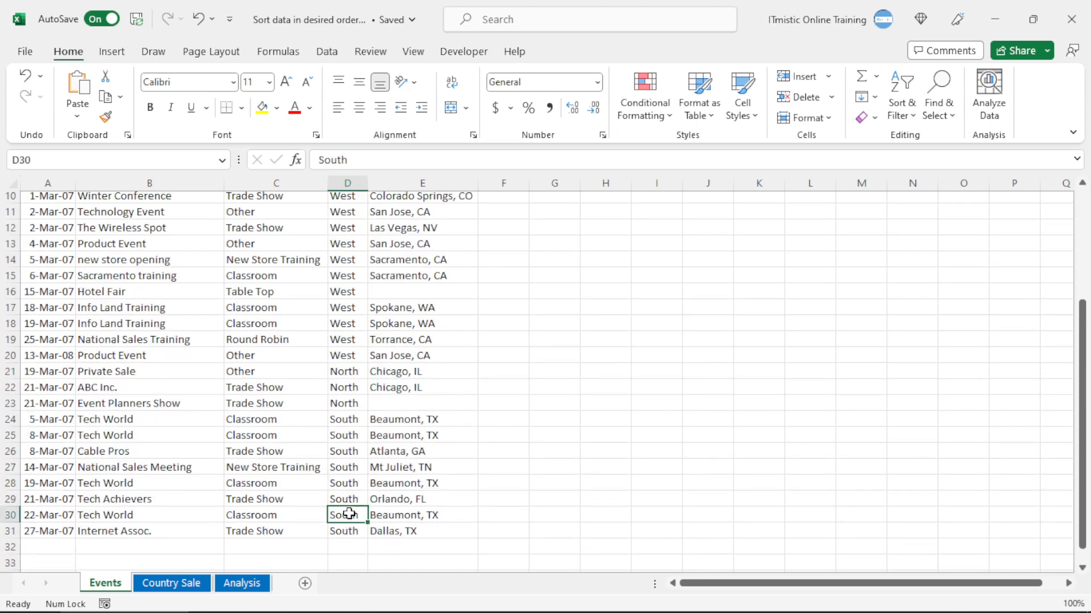
scroll(346, 508, up, 3)
- Sort the events table by Region in descending order (Z to A), starting from cell D4
click(346, 260)
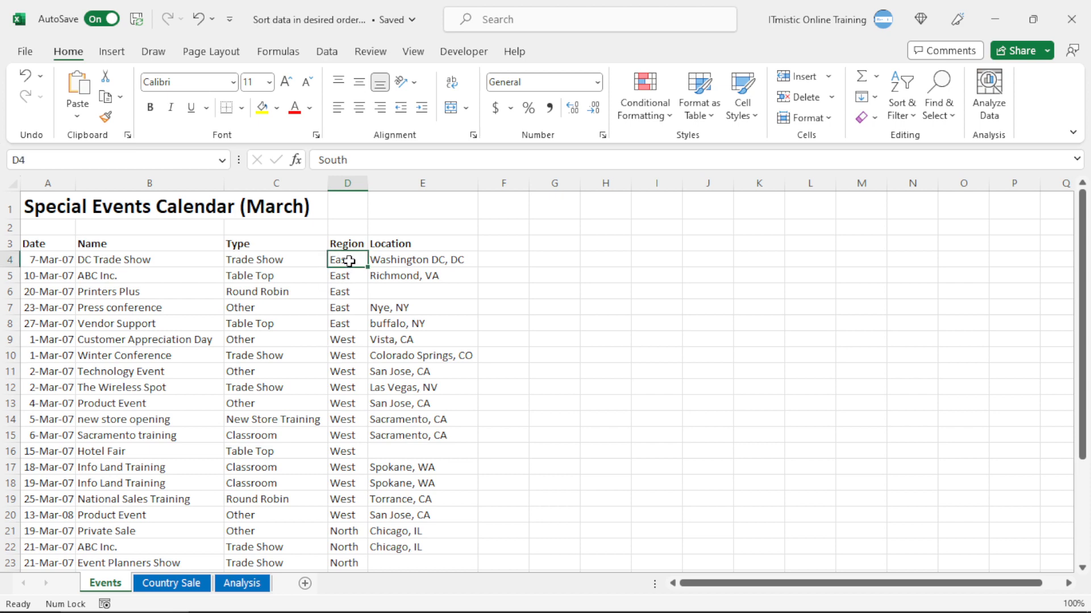
right_click(350, 262)
mouse_move(400, 409)
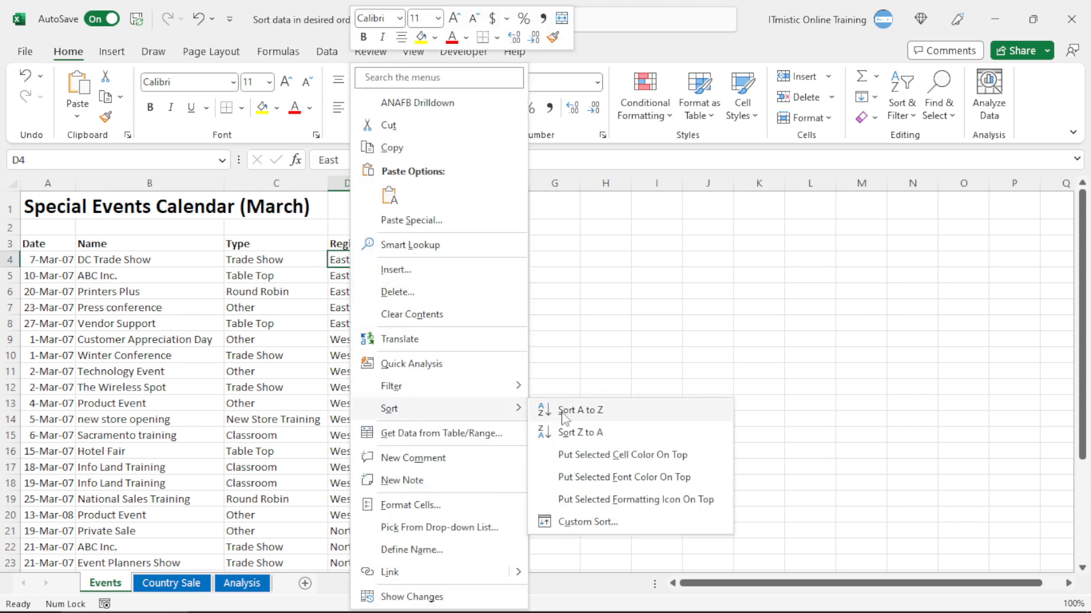
click(572, 438)
- Examine the order of the regions from the last row back up to the first after the descending sort
scroll(357, 455, down, 5)
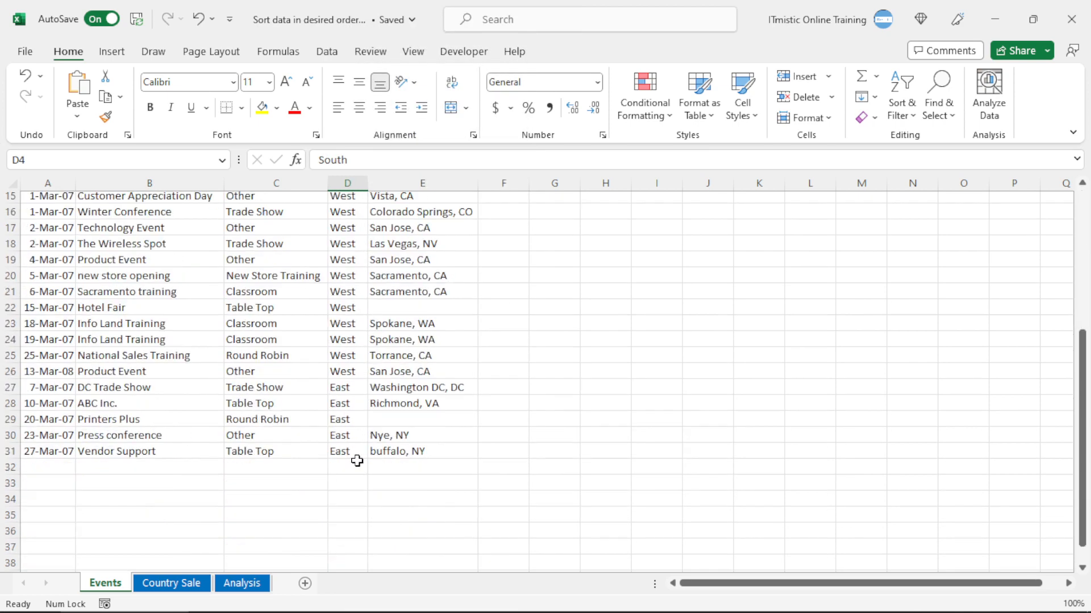
click(337, 440)
click(342, 308)
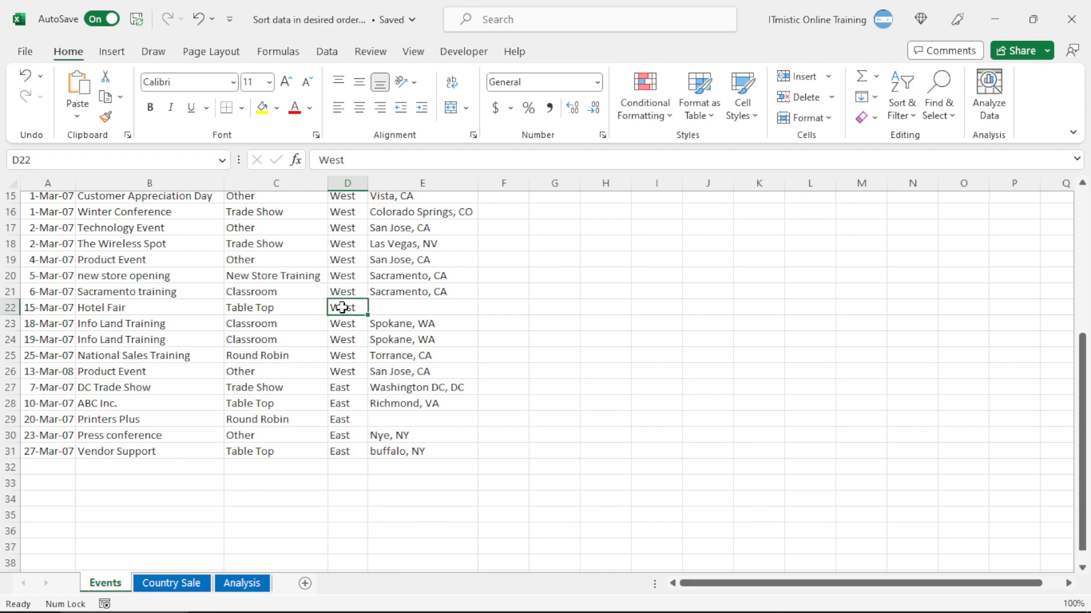
scroll(342, 306, up, 3)
click(338, 306)
scroll(338, 307, up, 2)
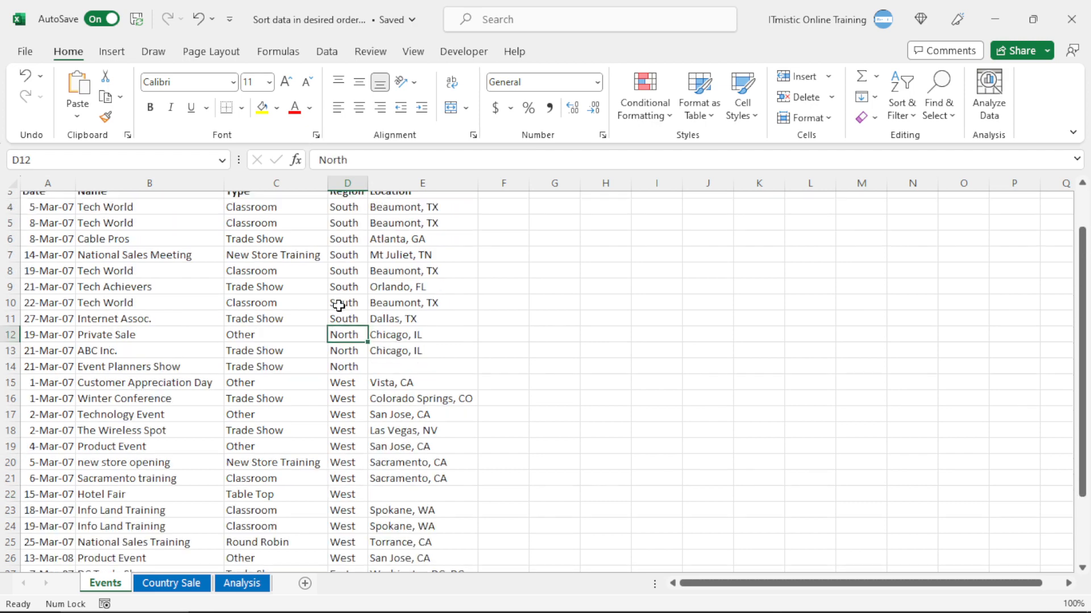
click(339, 307)
click(336, 262)
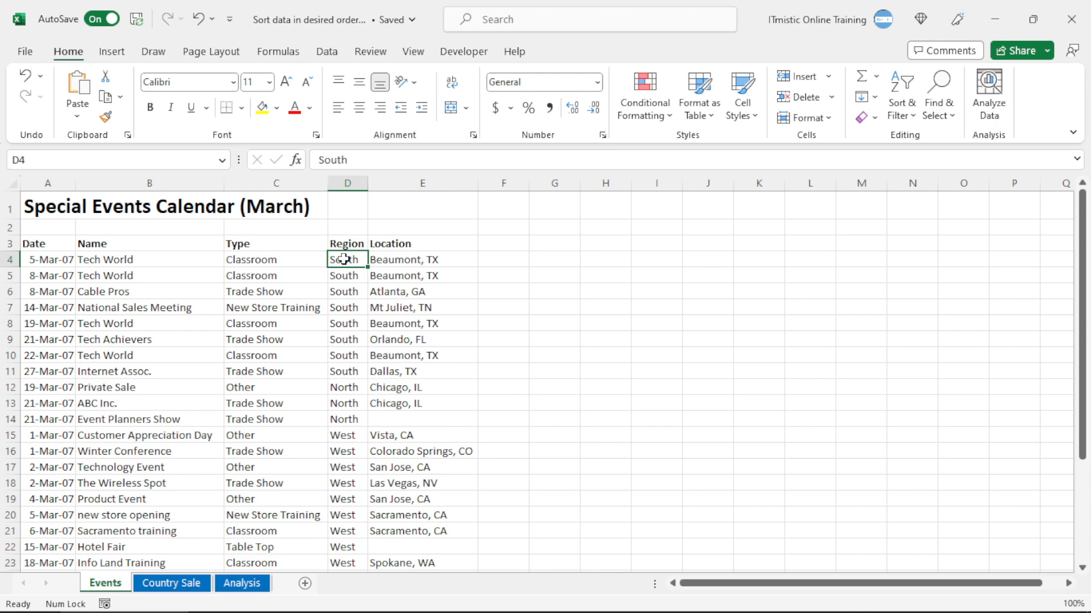
- Go to the Country Sale sheet and examine its Country and Profit columns and how far the data extends
click(181, 584)
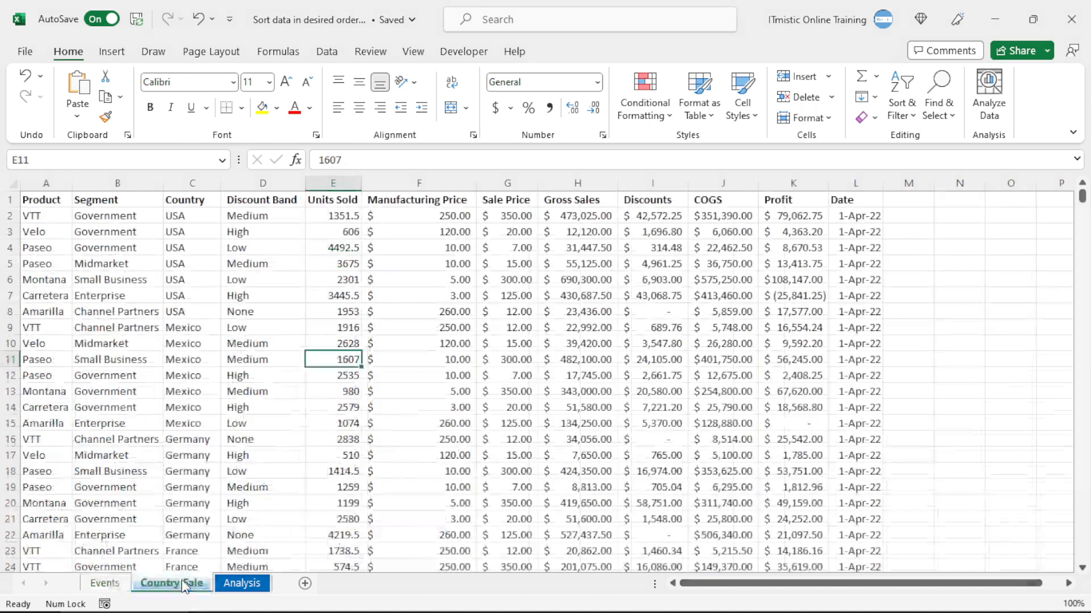
click(186, 244)
click(768, 264)
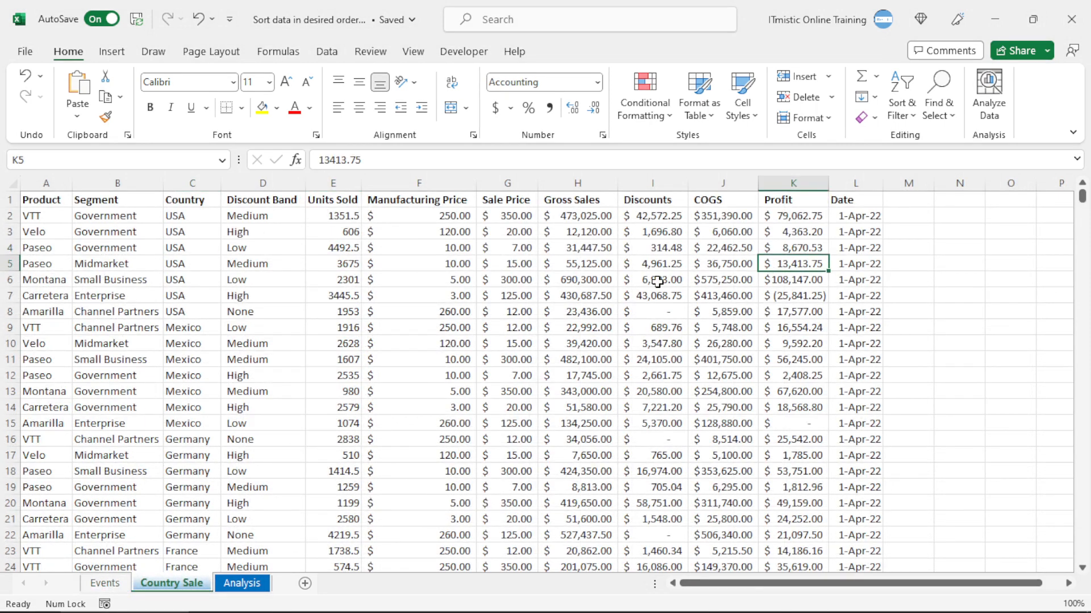
click(207, 291)
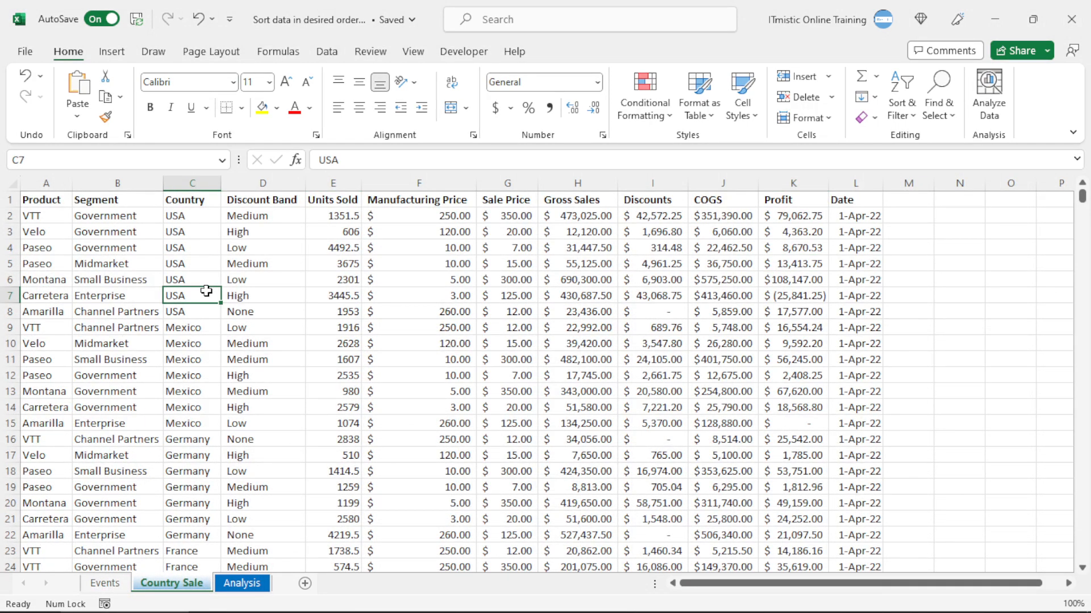
click(136, 311)
key(ctrl+Down)
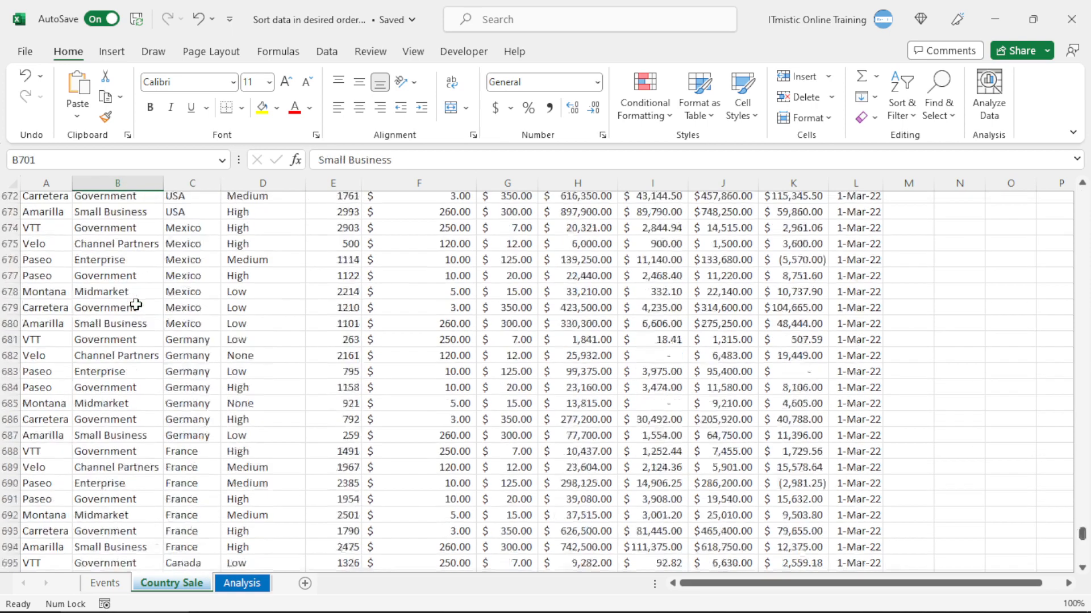
key(ctrl+Home)
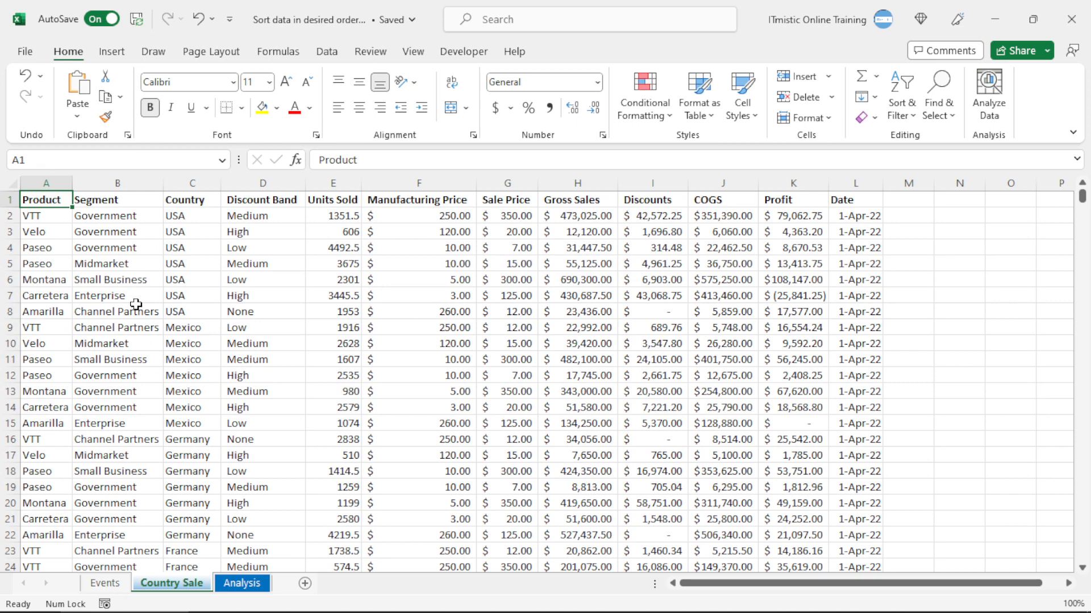
- Create a PivotTable from the Country Sale data range A1:L701, placed in cell A1 of the existing Analysis sheet
click(137, 310)
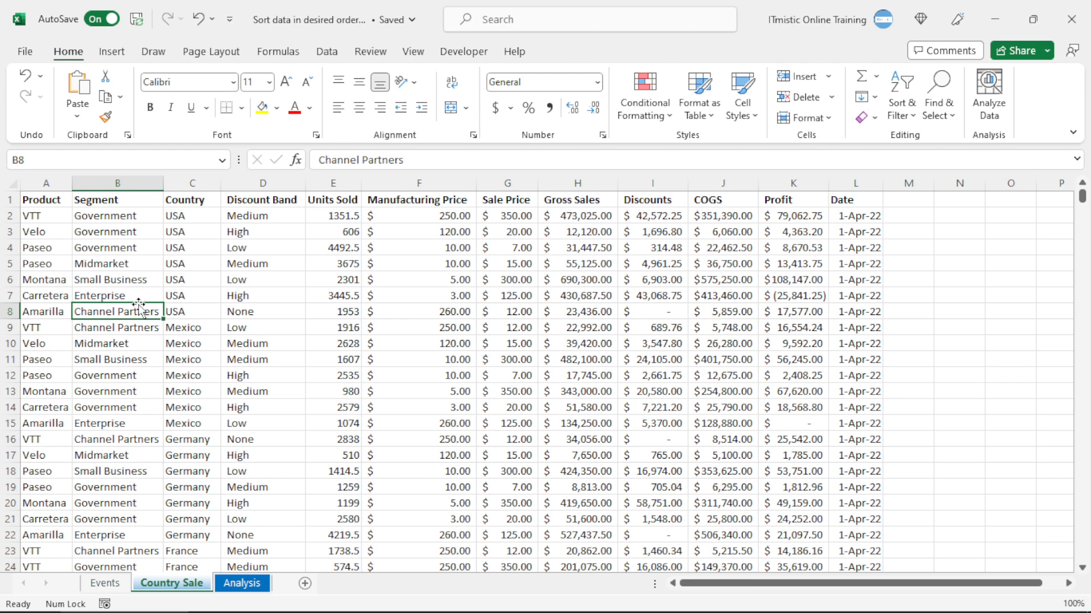
click(111, 51)
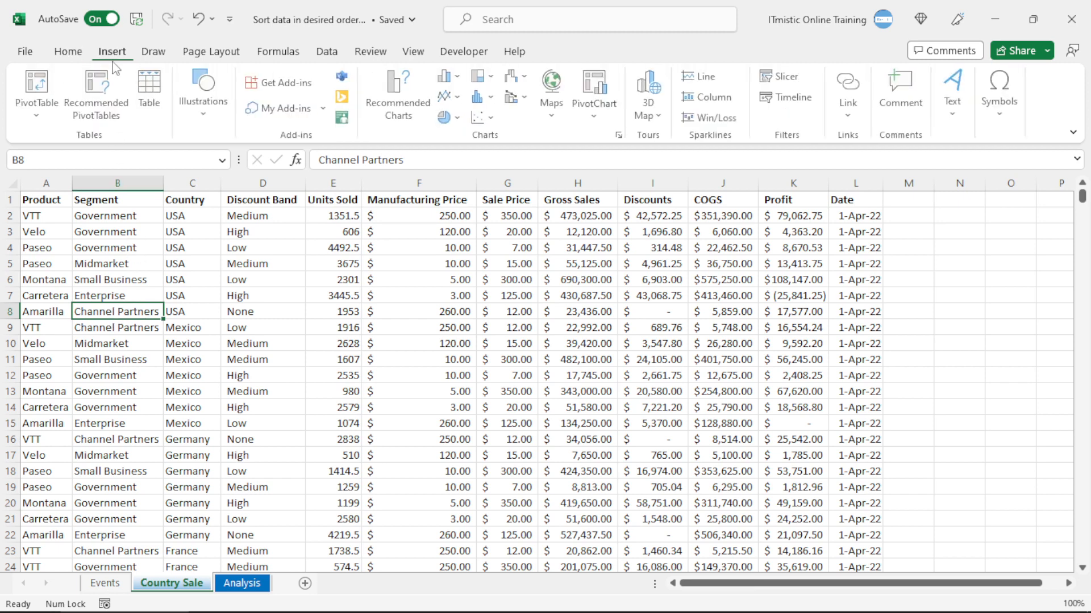
click(50, 96)
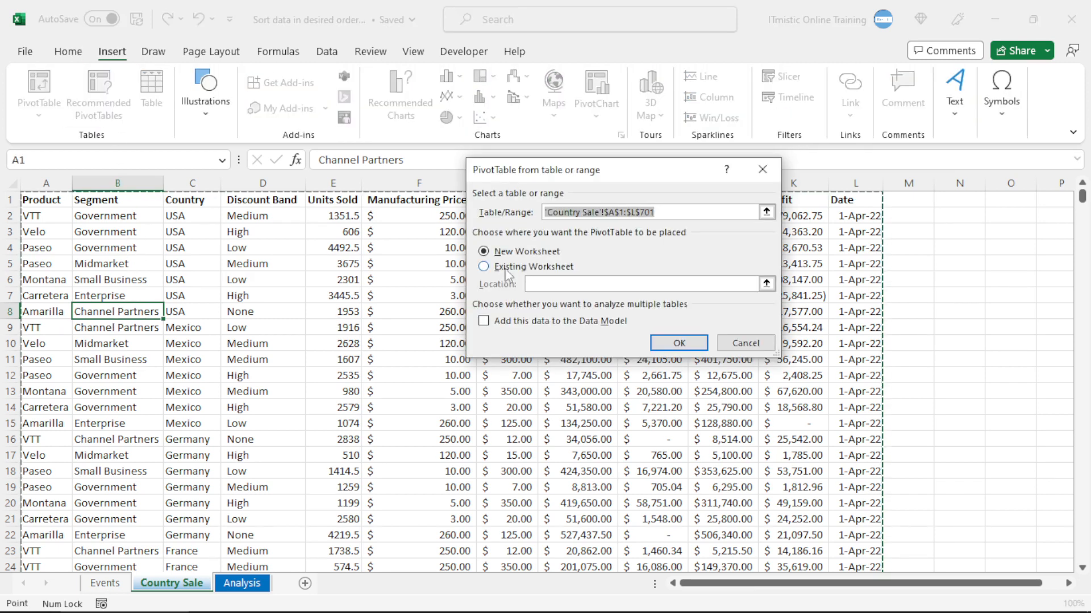
click(506, 267)
click(240, 584)
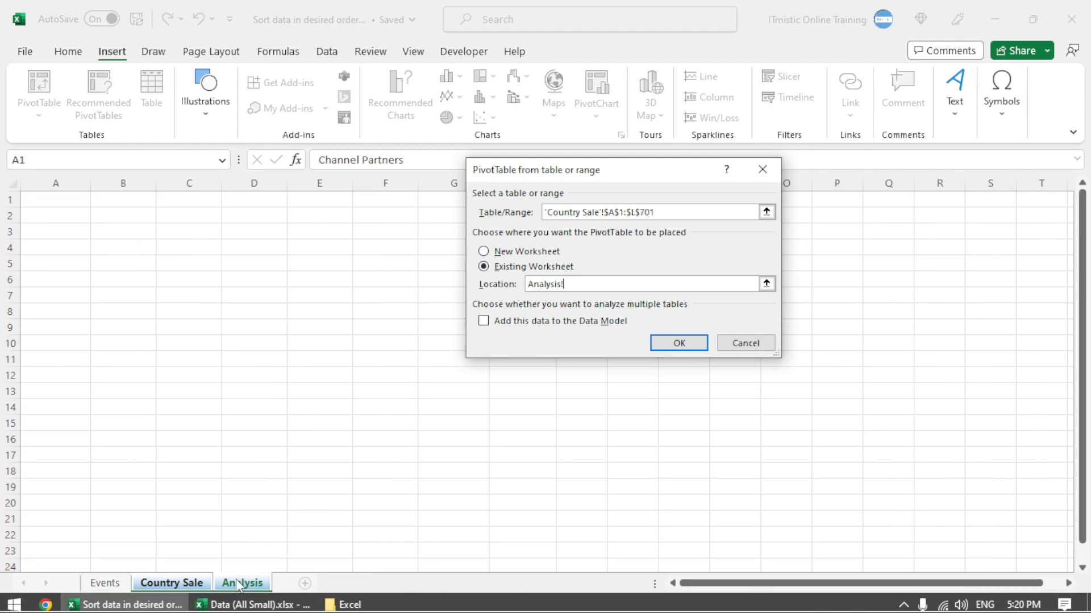
click(38, 202)
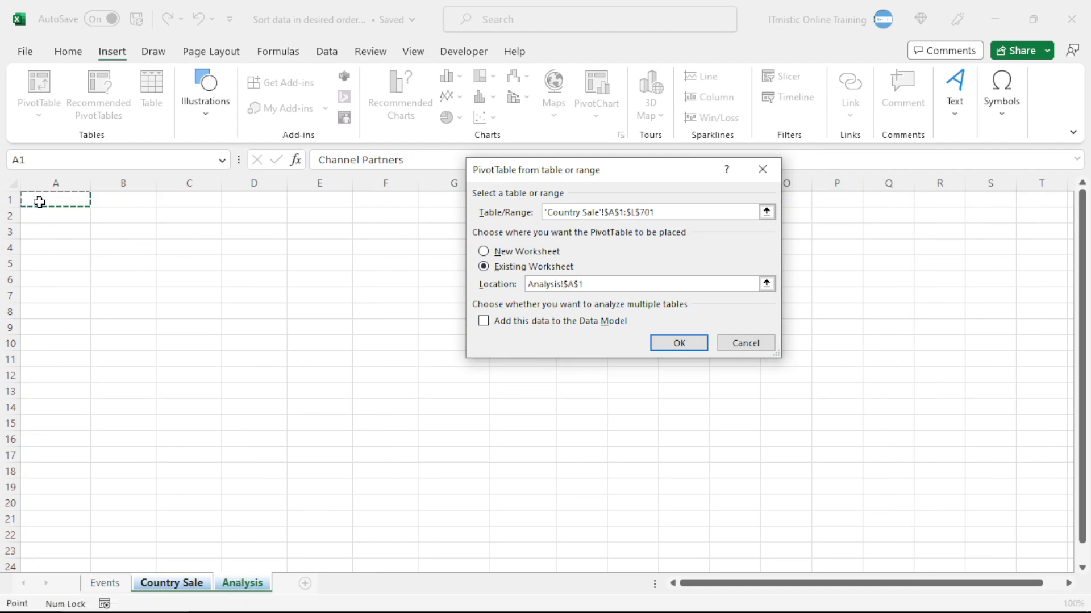
click(668, 345)
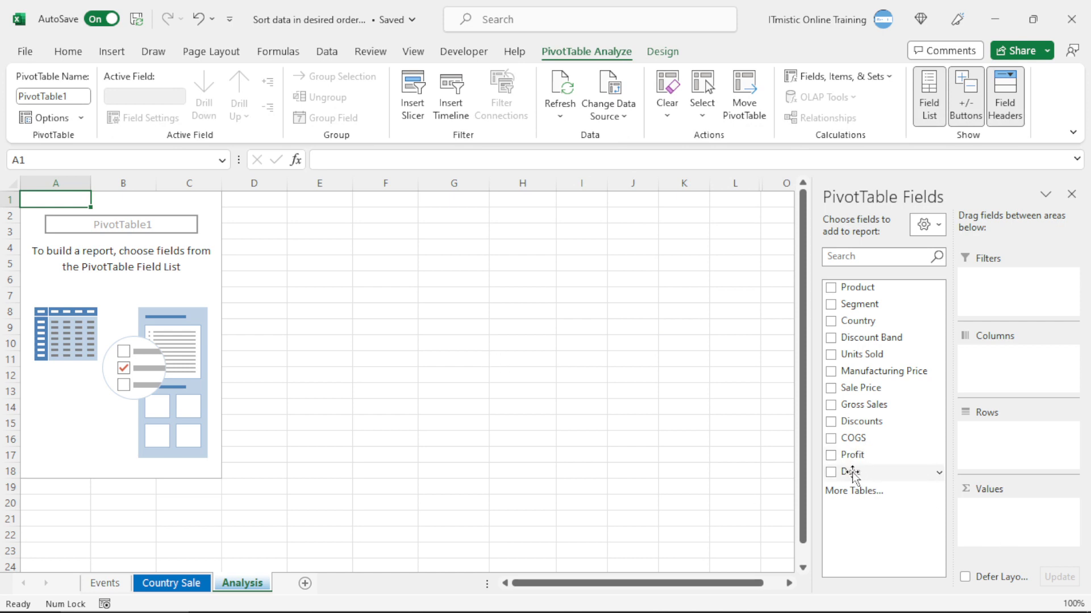
- Lay out the PivotTable with Date in the rows, the sum of Profit as values and Country in the columns
drag(852, 474, 1023, 438)
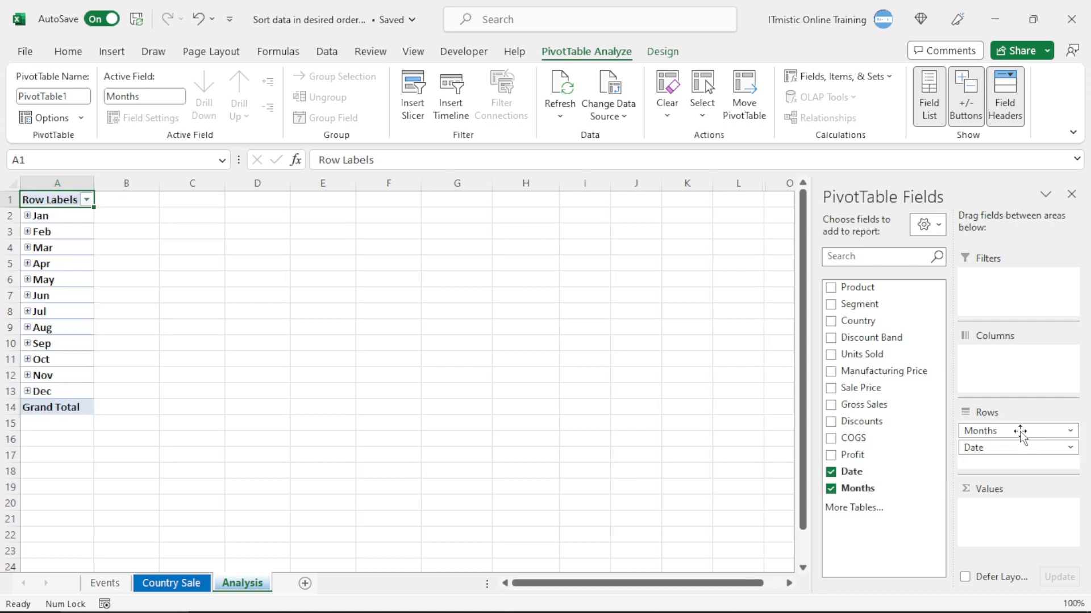
drag(850, 455, 1023, 527)
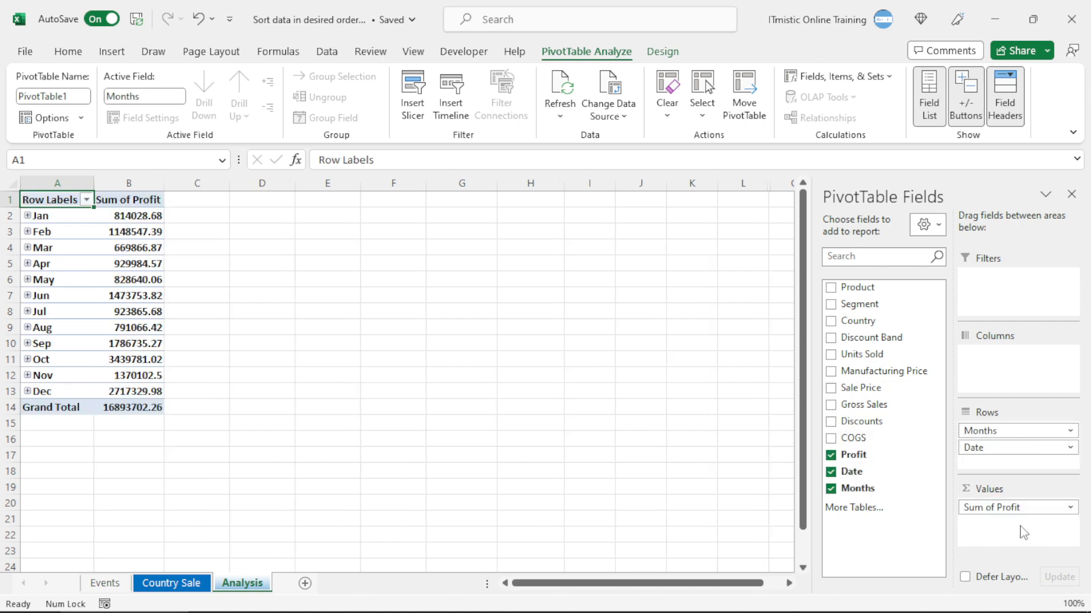
drag(859, 321, 998, 378)
click(153, 250)
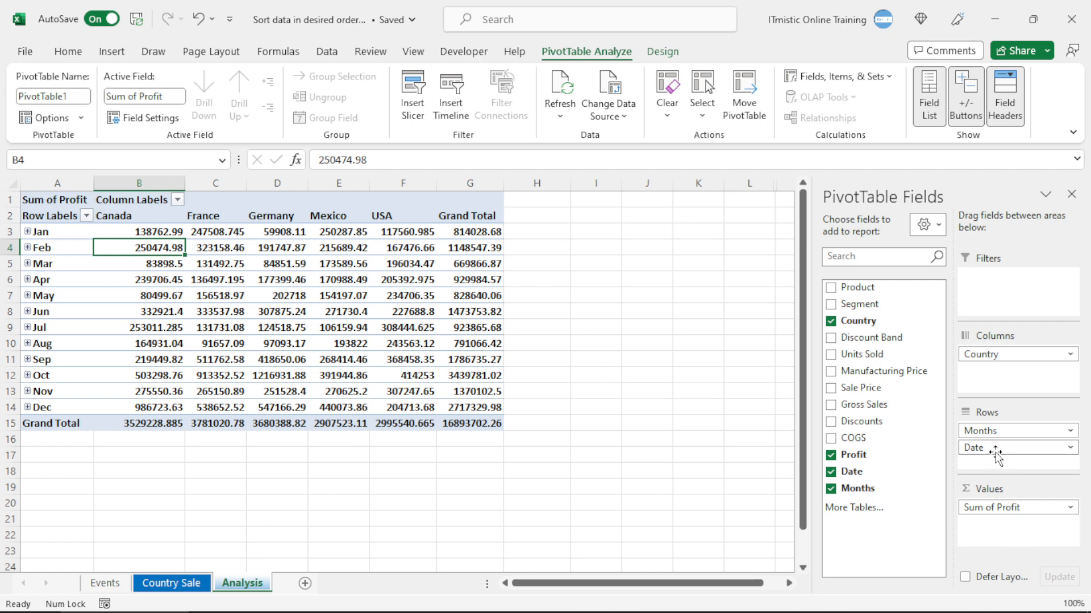
- Remove the Date field from the PivotTable rows, keeping only Months
drag(995, 449, 866, 529)
click(36, 232)
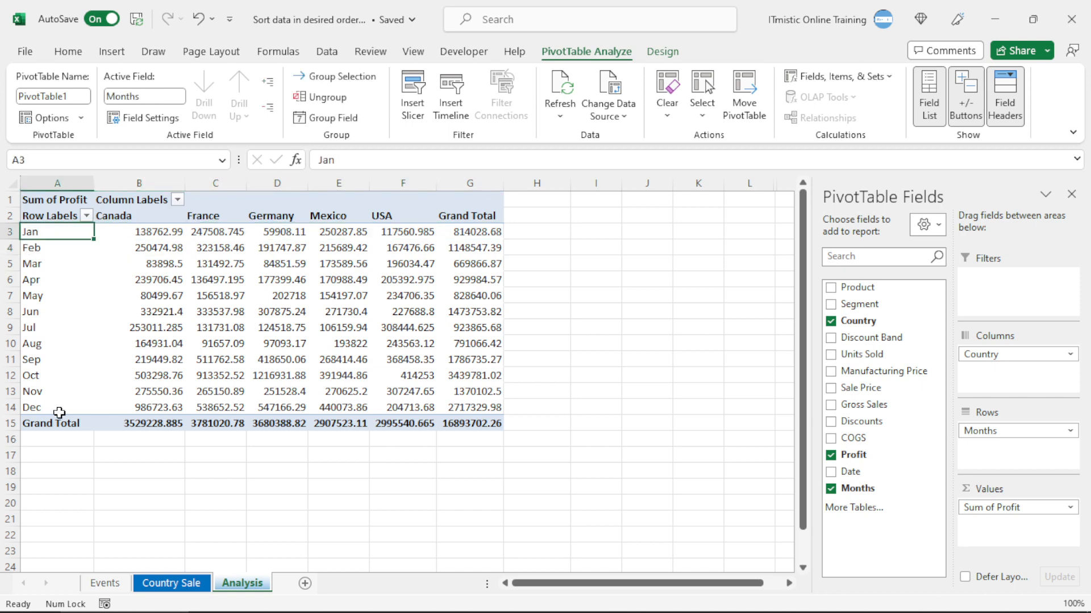
click(88, 215)
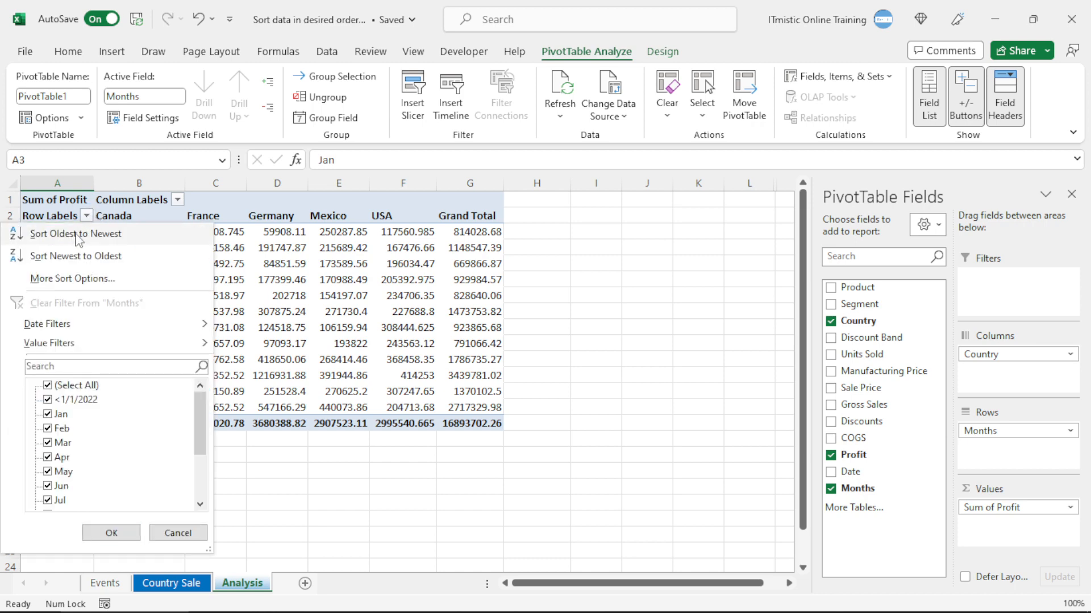
click(270, 268)
- Show the PivotTable in tabular form so its headers use the Months and Country field names
click(152, 229)
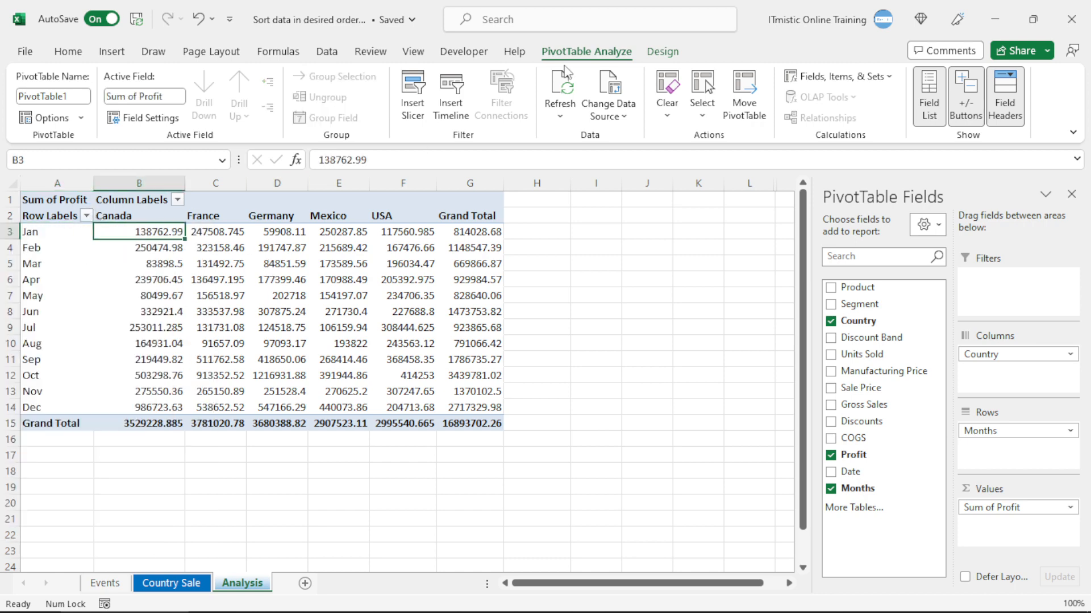
click(663, 51)
click(128, 105)
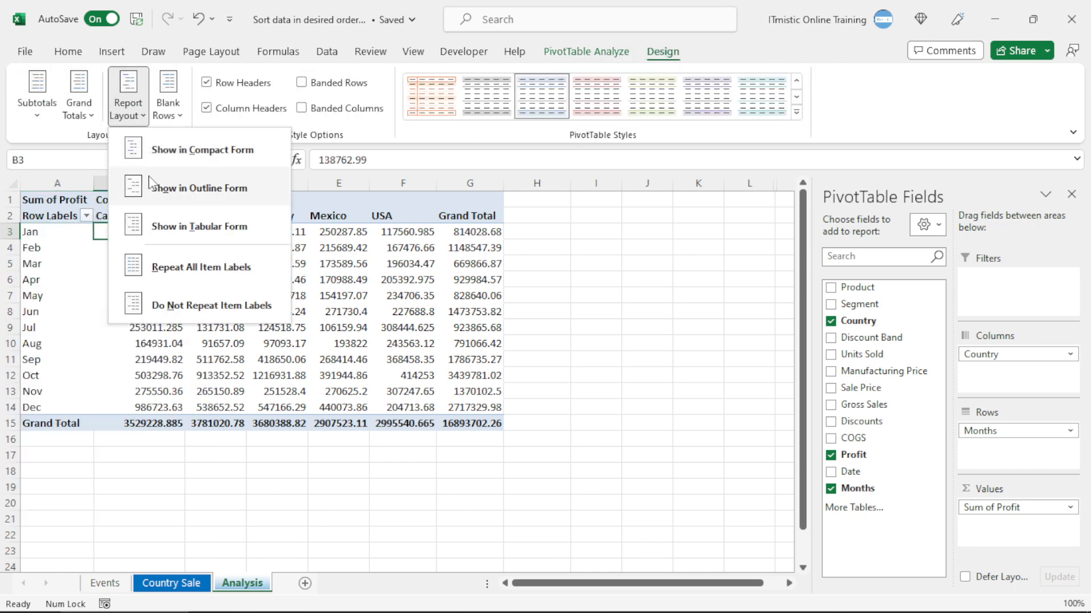
click(164, 224)
click(57, 230)
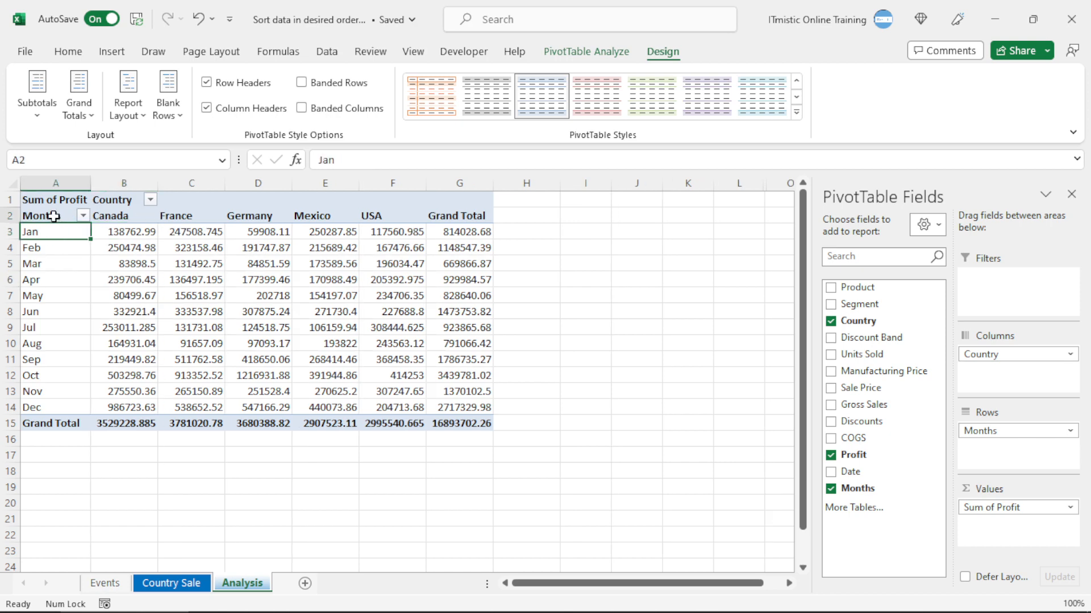
click(60, 216)
click(111, 202)
- Sort the PivotTable's Months from oldest to newest
click(67, 232)
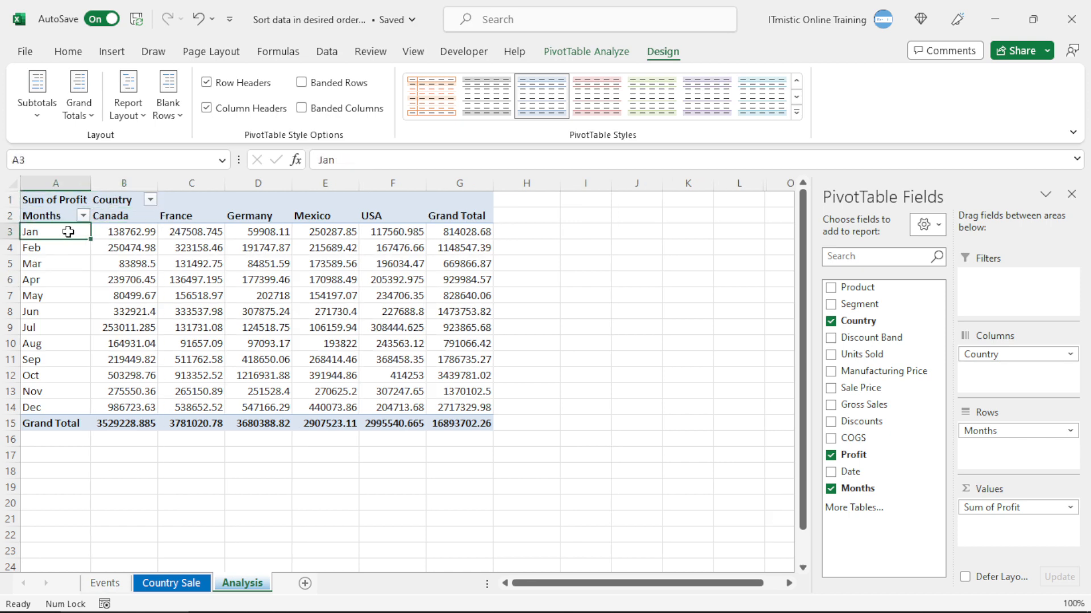
click(84, 216)
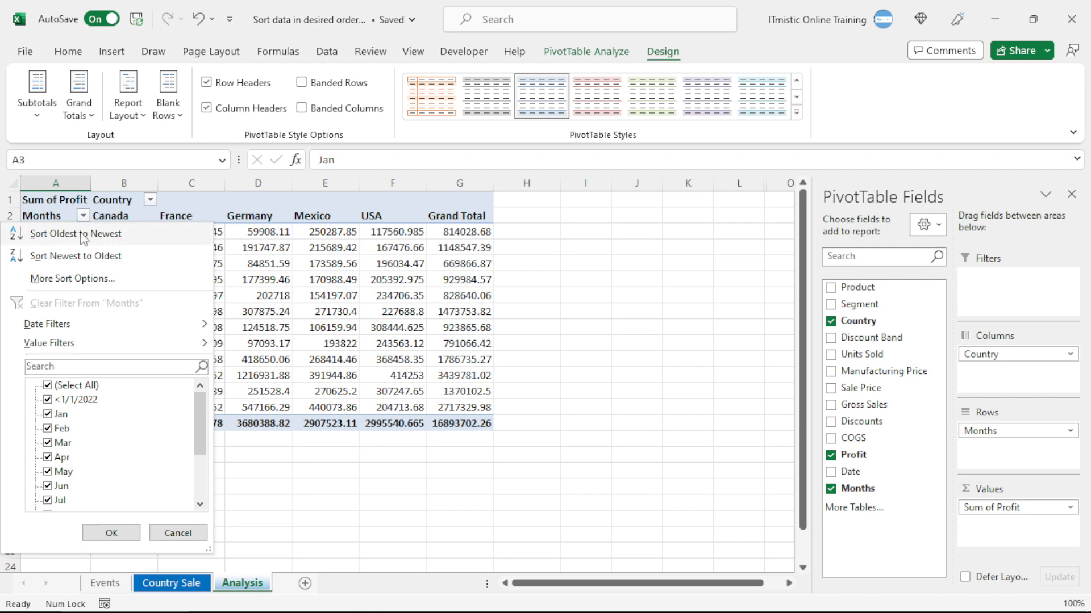
click(84, 236)
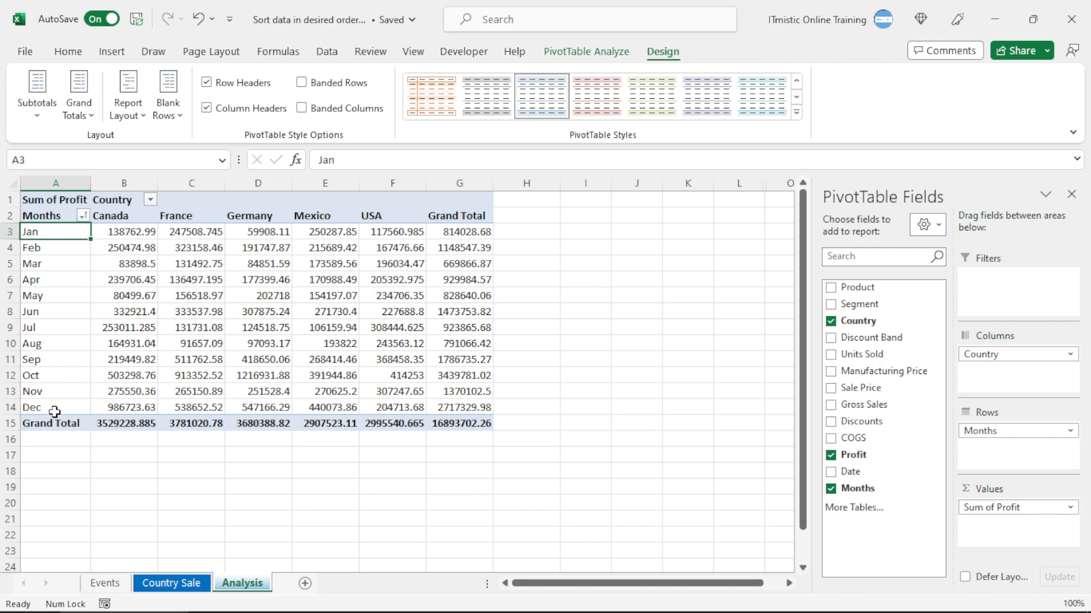
- Sort the PivotTable's Months from newest to oldest and check the first and last rows
click(84, 218)
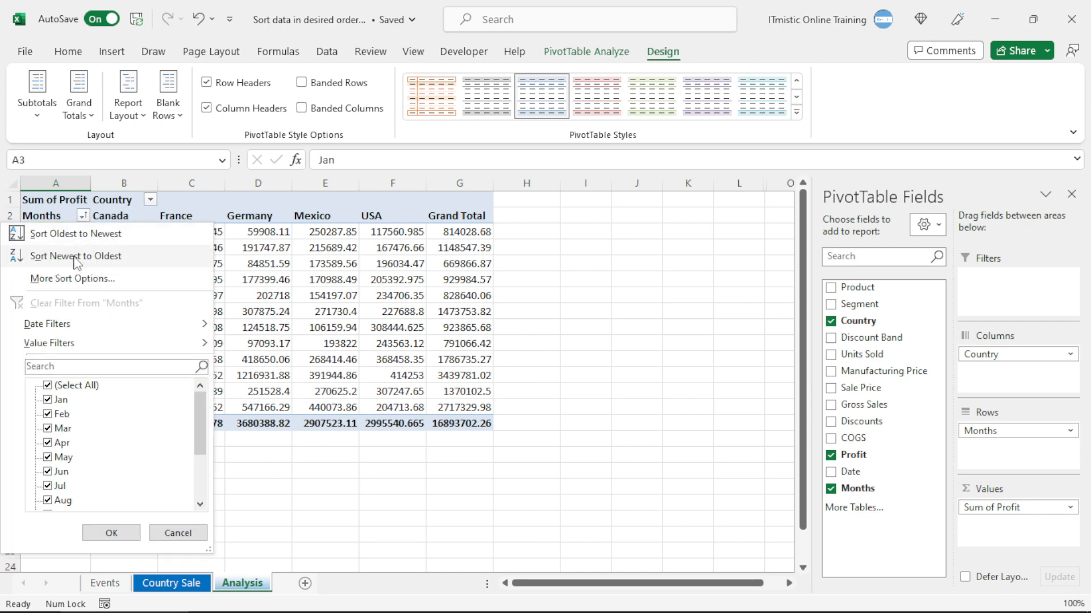
click(75, 253)
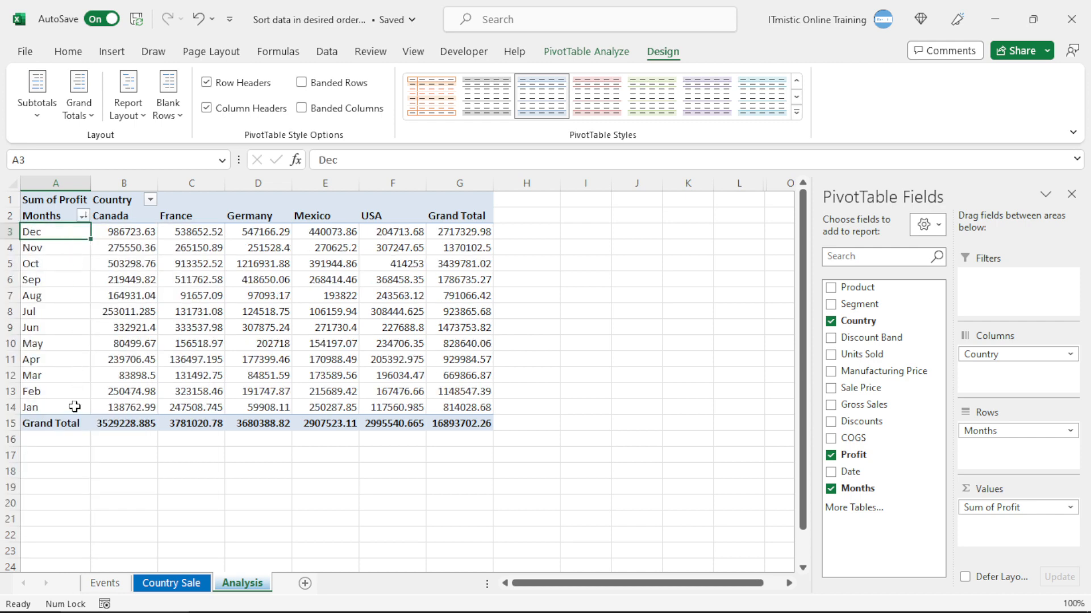
click(74, 406)
click(72, 233)
- Enter Apr in cell I2 and fill the month series down to Mar in I13
click(589, 216)
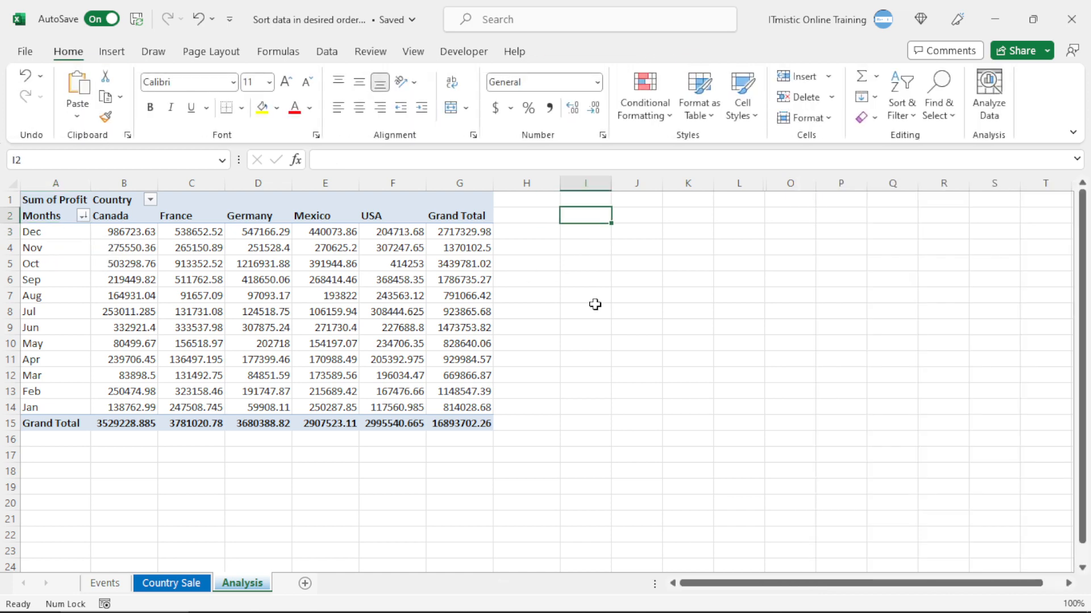
text(Apr)
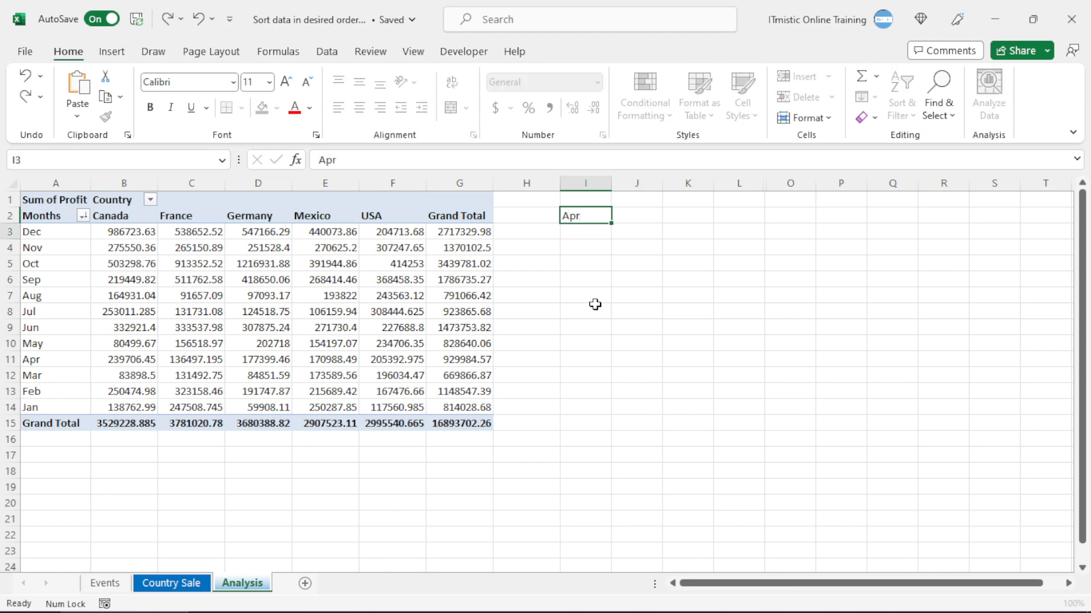
key(Return)
click(604, 215)
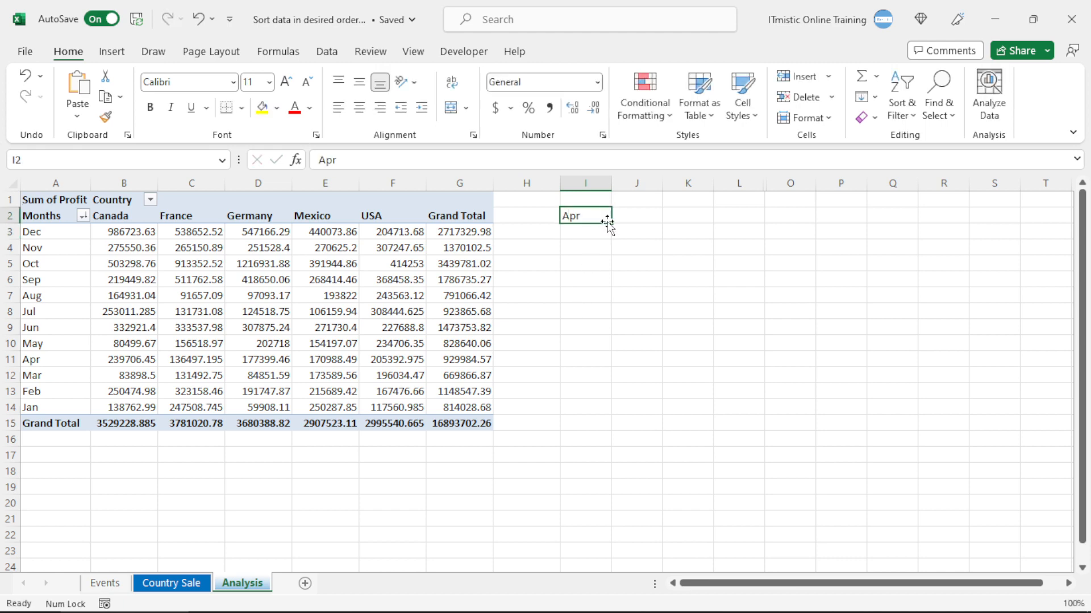
drag(611, 223, 607, 399)
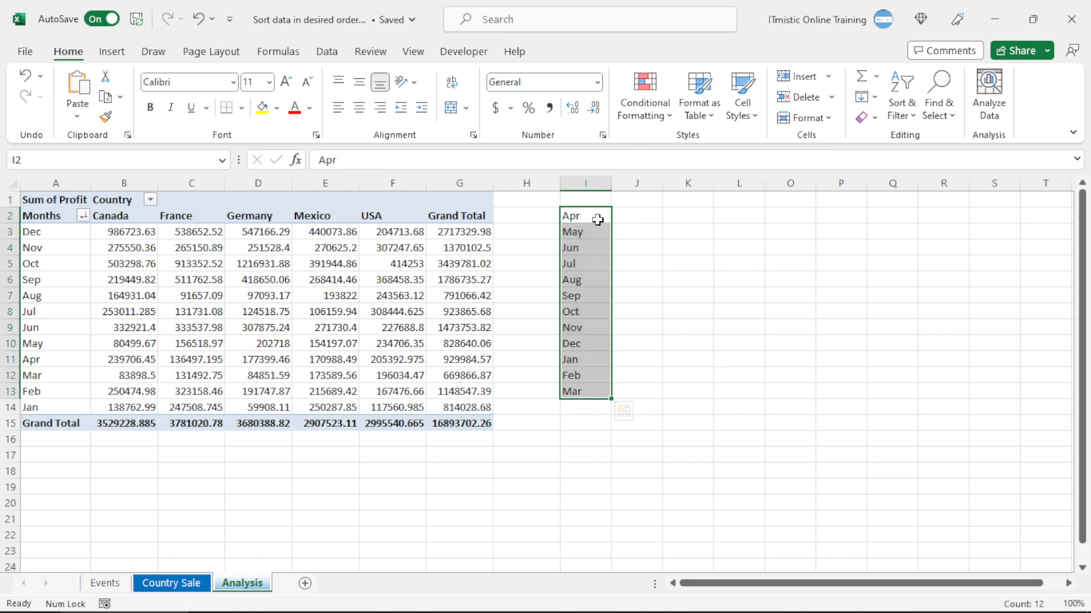
- Import the Apr to Mar months in cells I2:I13 as a new custom list in the advanced options
click(25, 51)
click(55, 582)
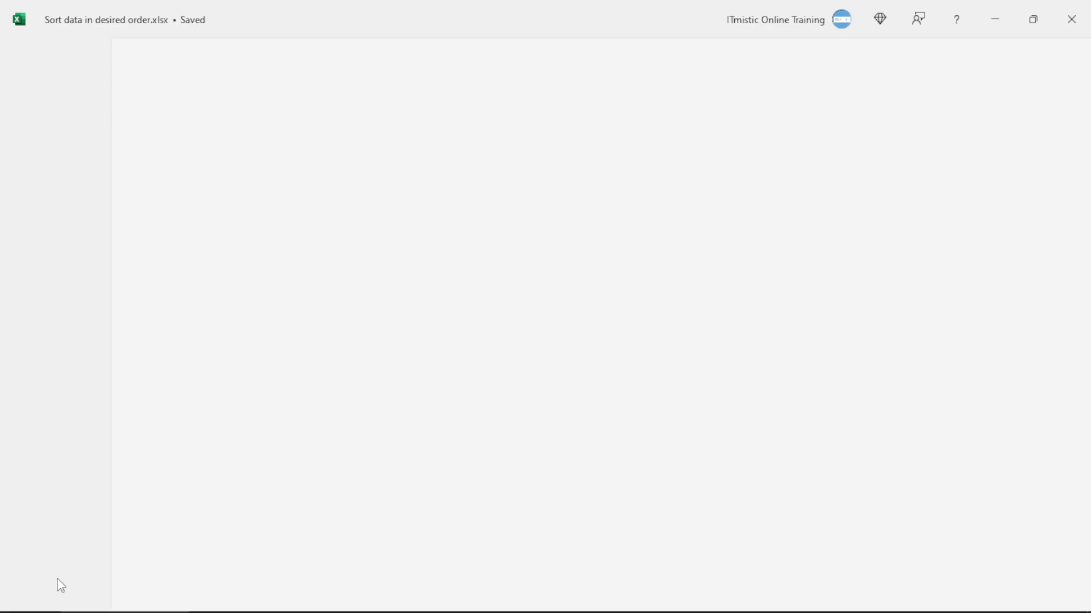
click(267, 228)
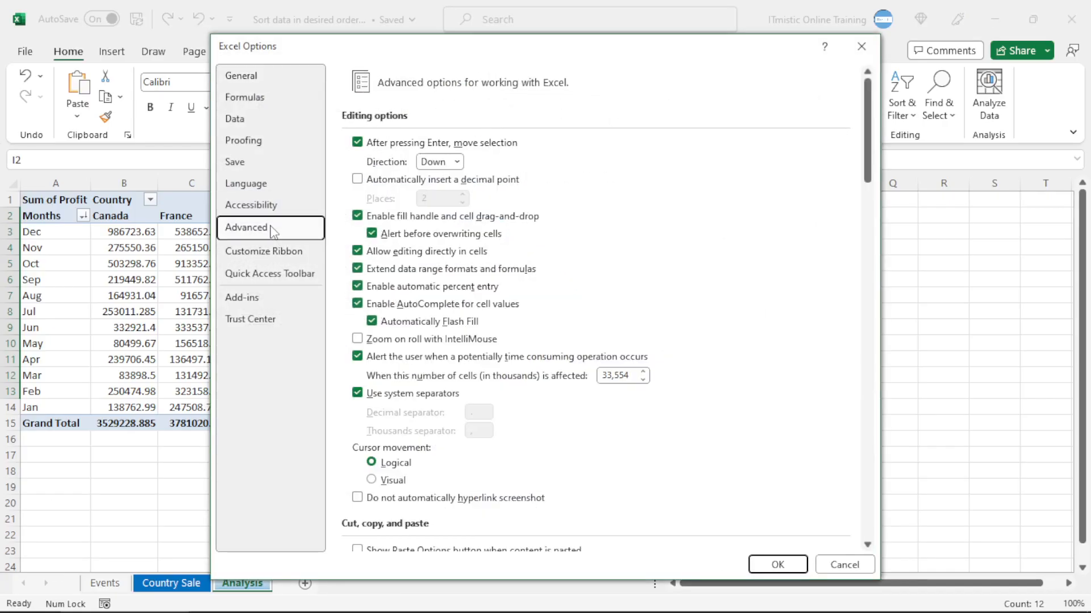
drag(867, 126, 866, 463)
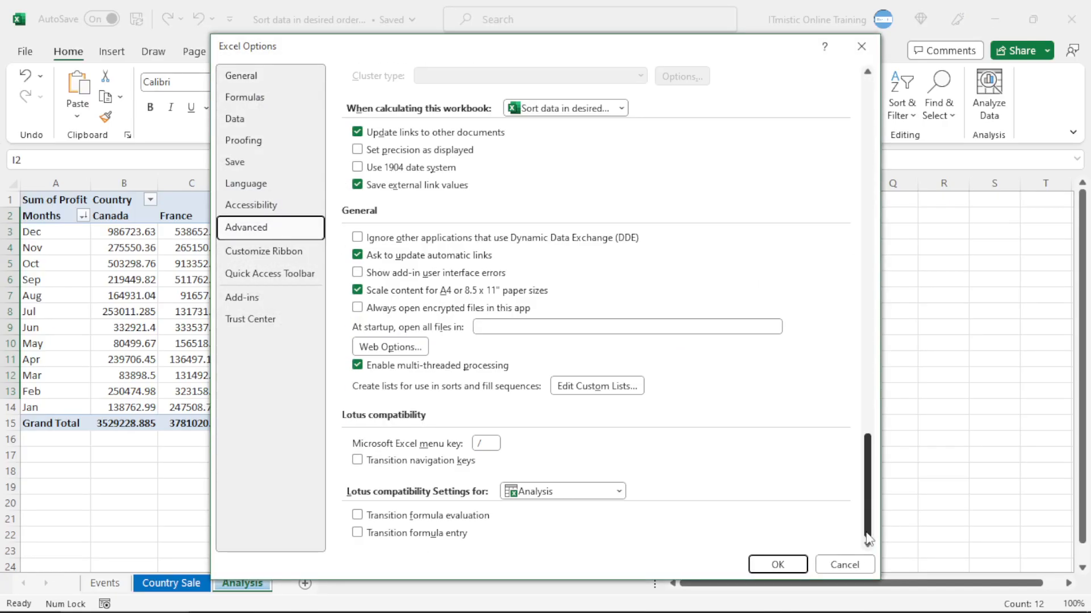
click(595, 387)
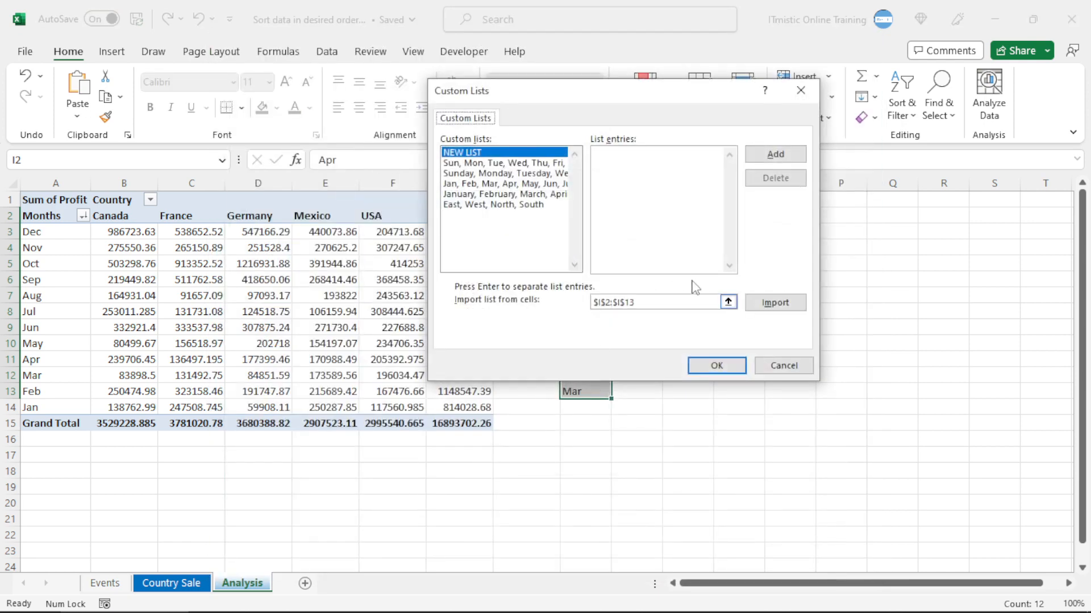
click(789, 310)
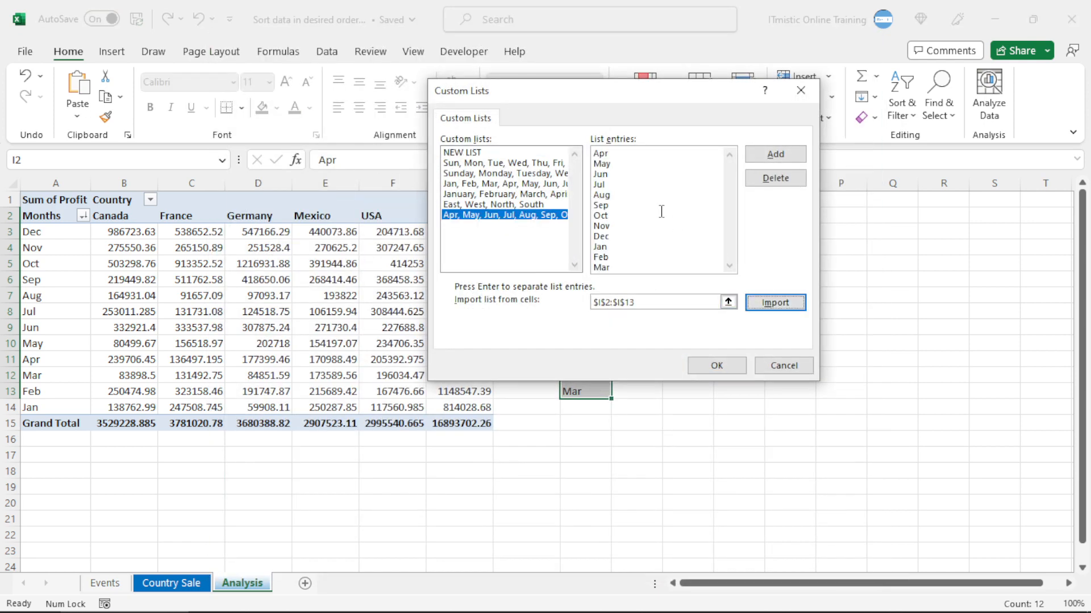
click(704, 367)
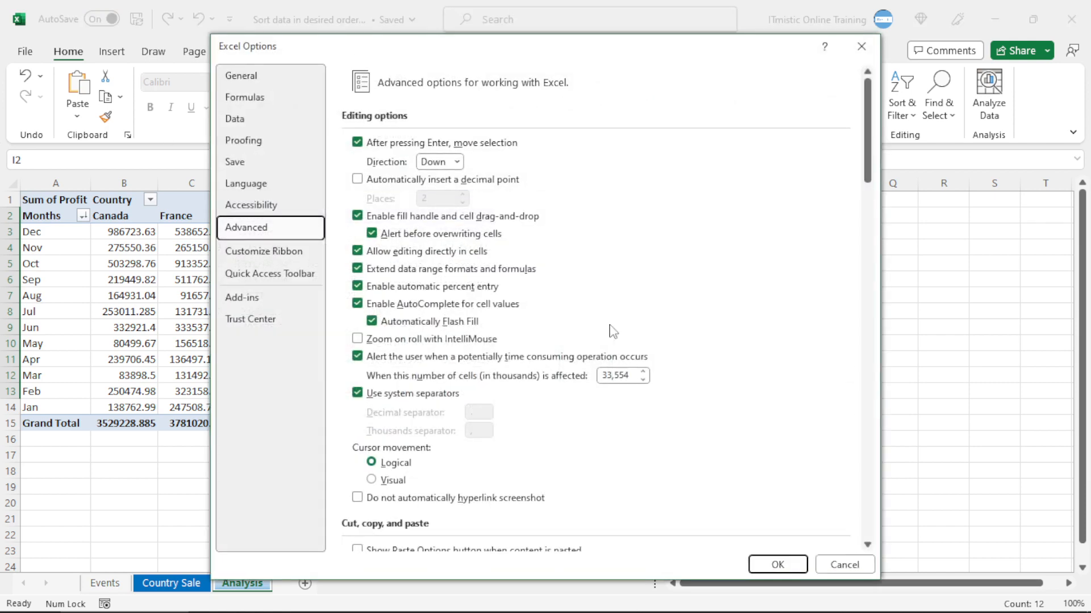
click(776, 564)
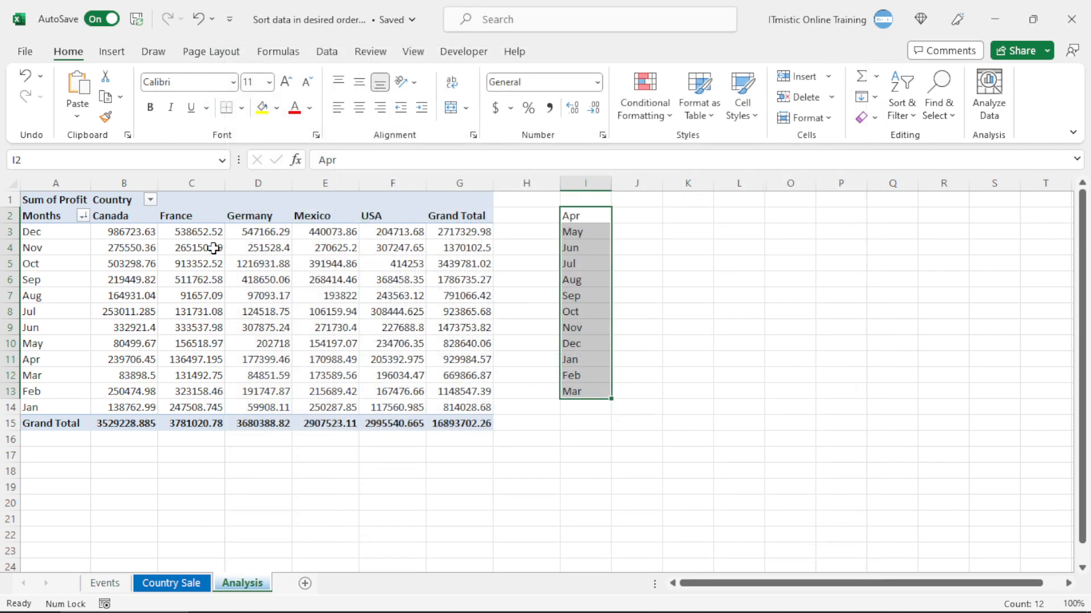
- Turn off automatic sorting for the PivotTable's Months field and set its first key sort order to the Apr, May, Jun custom list
click(63, 235)
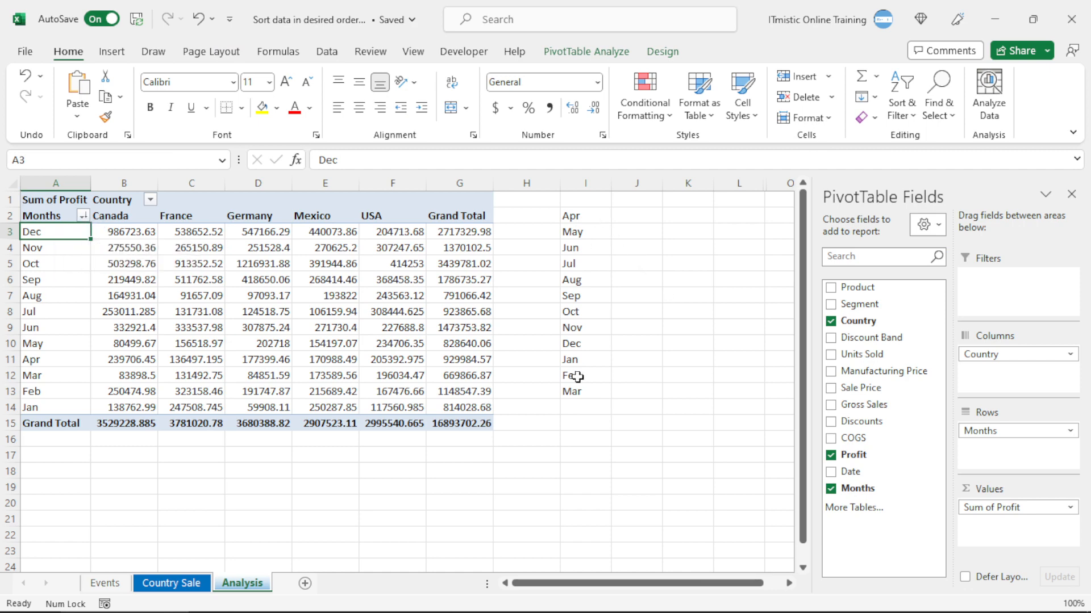
click(84, 216)
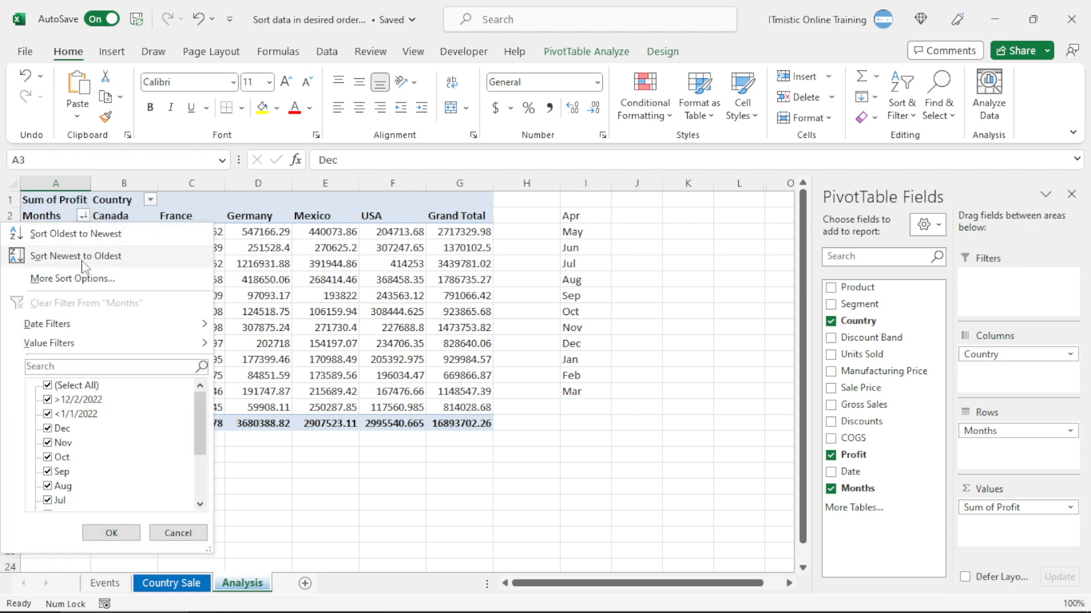
click(72, 280)
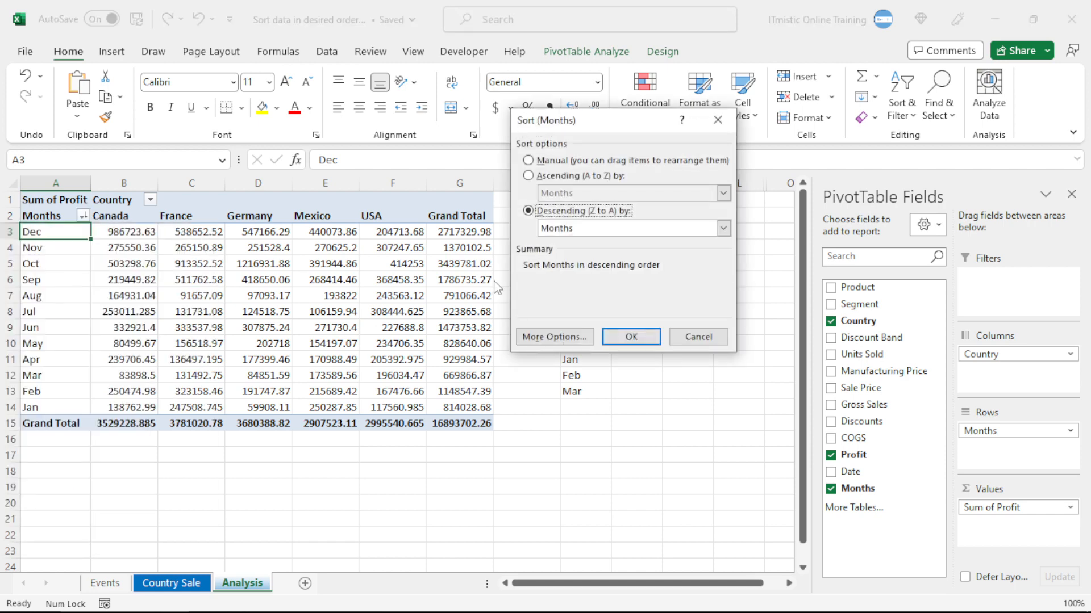
click(556, 339)
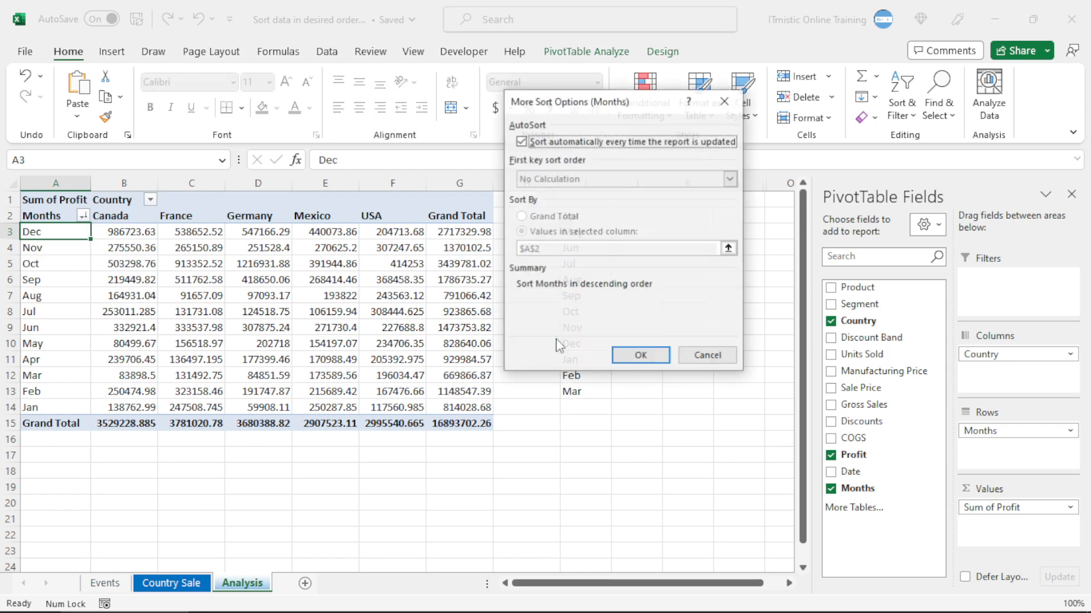
click(548, 144)
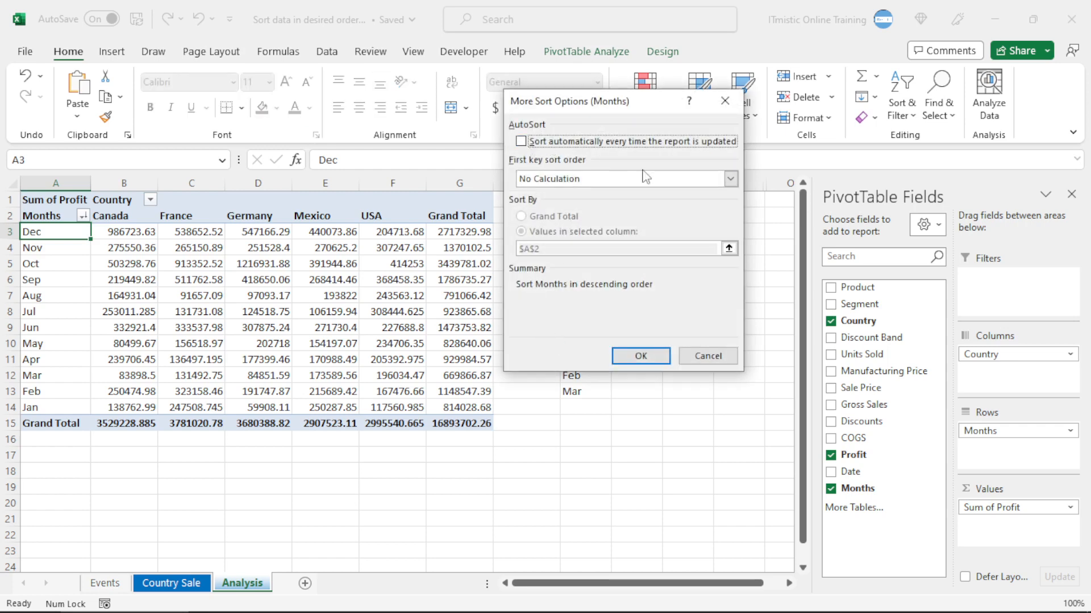
click(731, 179)
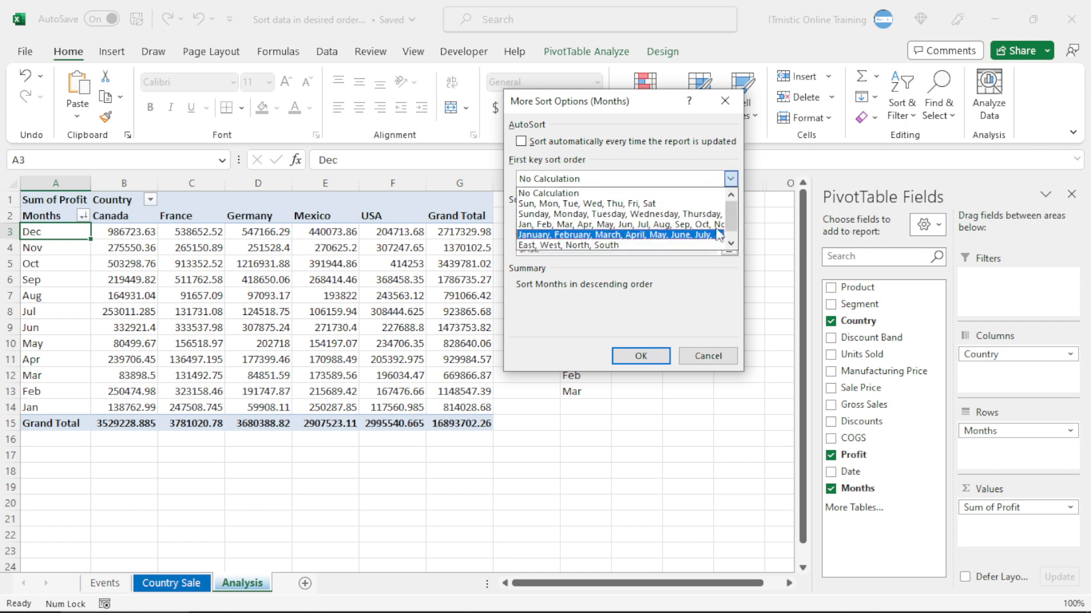
scroll(568, 250, down, 1)
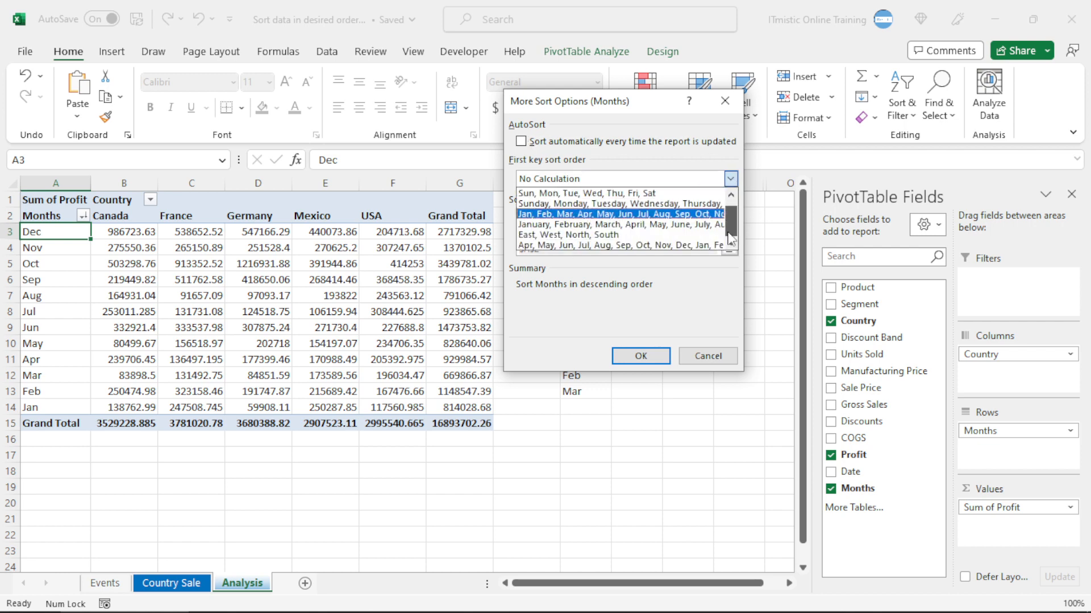
click(533, 245)
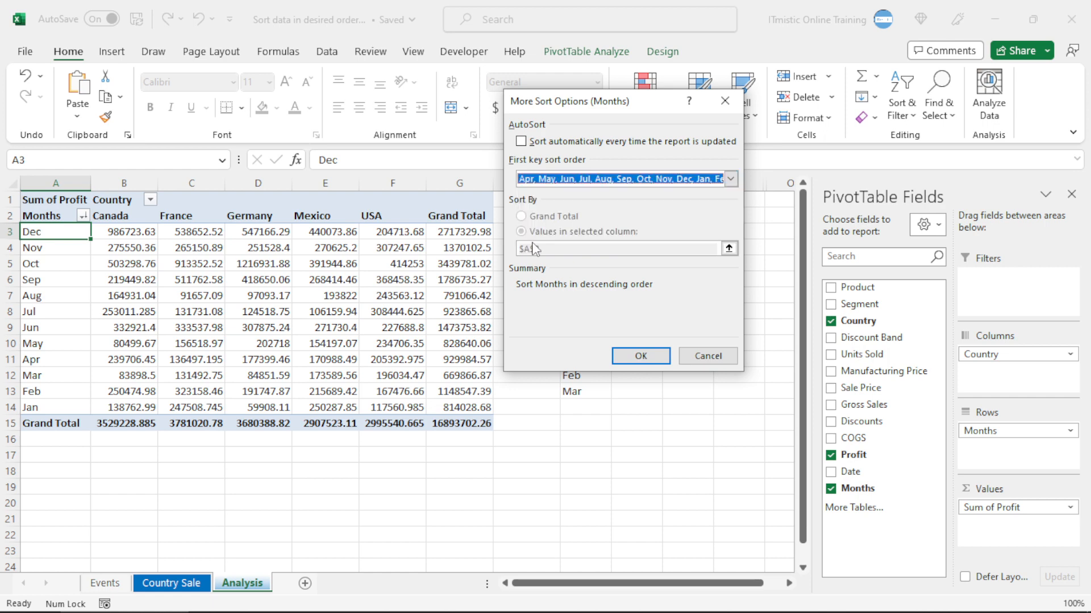
click(641, 356)
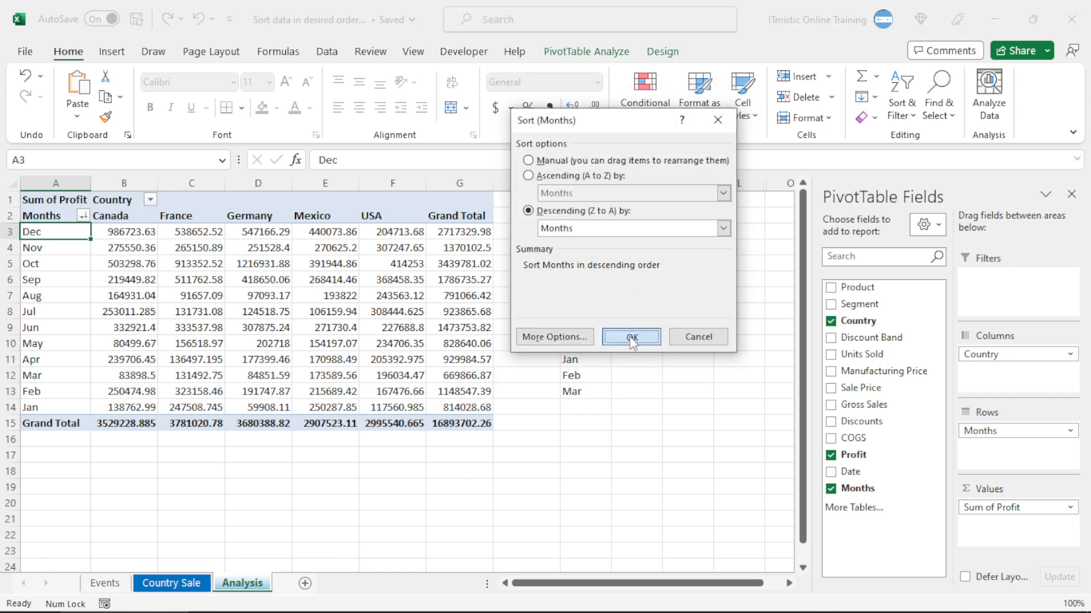
click(630, 337)
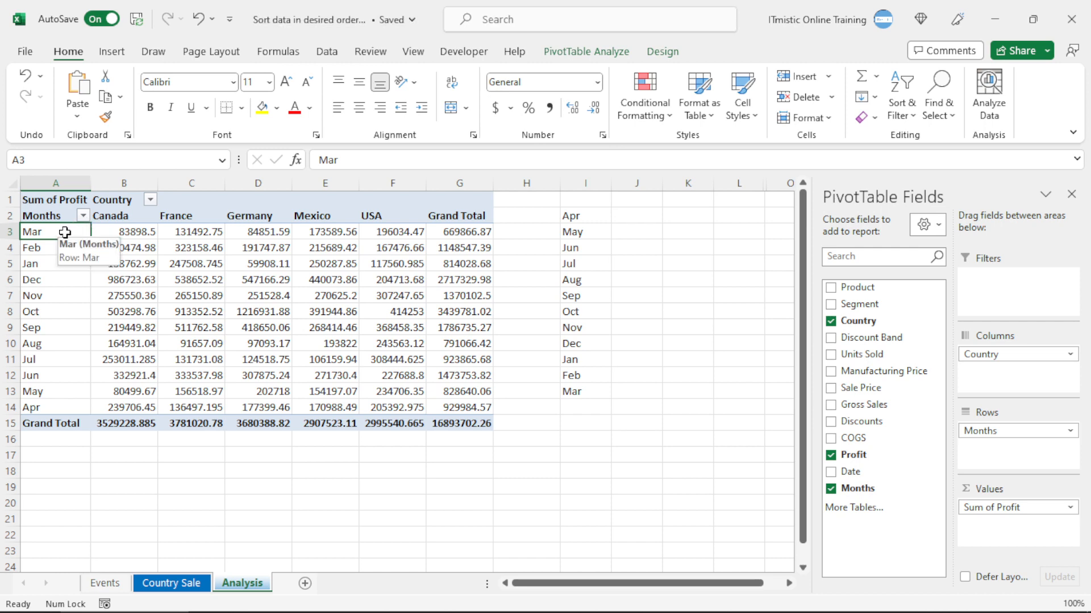
- Sort the PivotTable's Months in ascending order so they run from Apr to Mar
drag(65, 232, 61, 407)
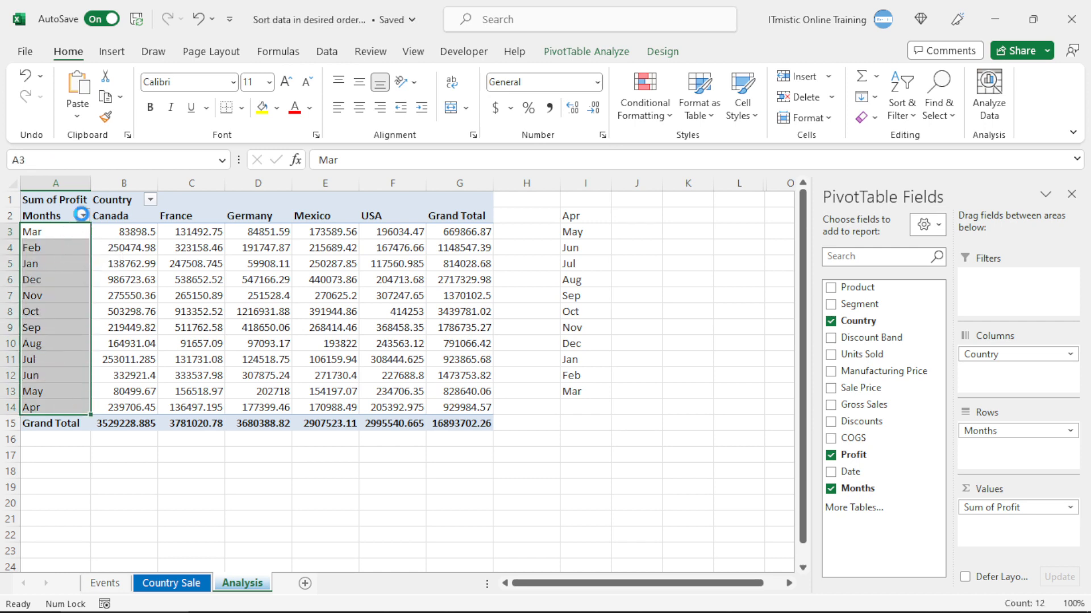
click(83, 215)
click(72, 232)
click(72, 232)
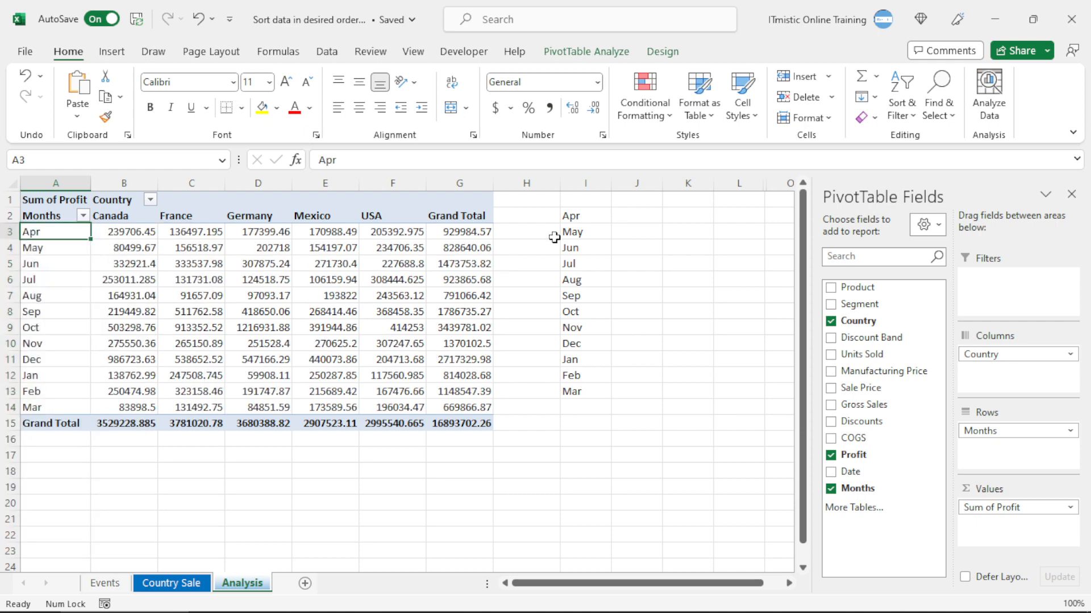
- Compare the PivotTable's month order with the helper list in column I, and clear that list from the sheet
drag(587, 215, 585, 377)
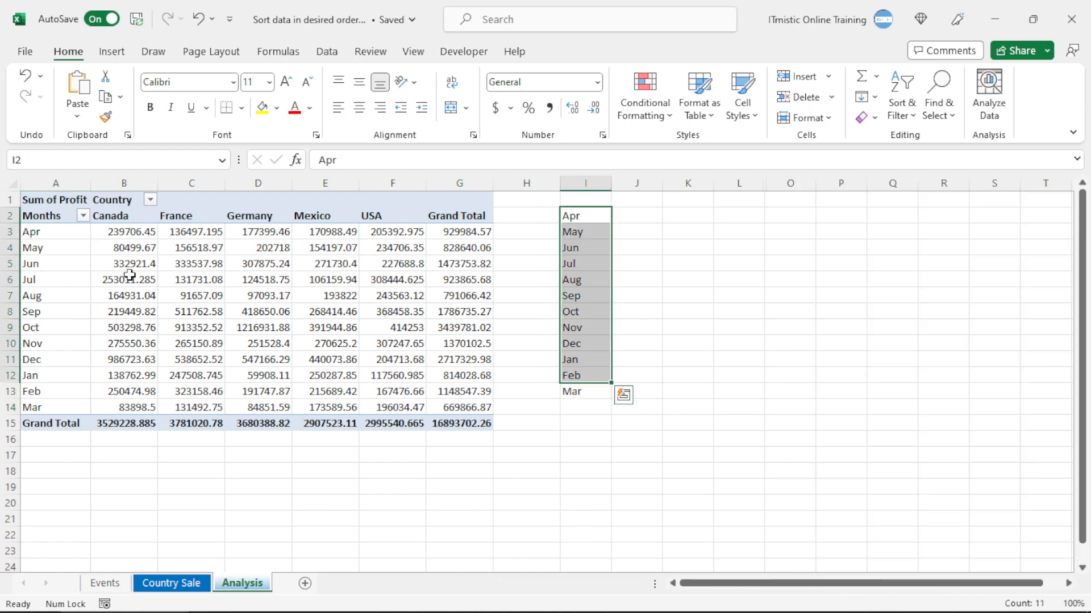
click(58, 412)
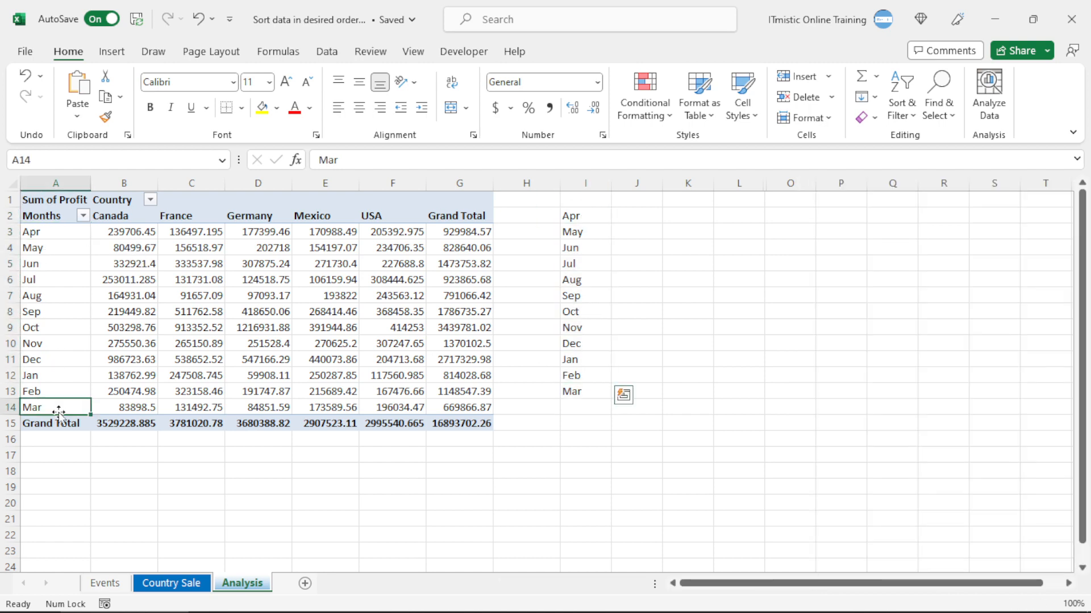
drag(585, 214, 605, 407)
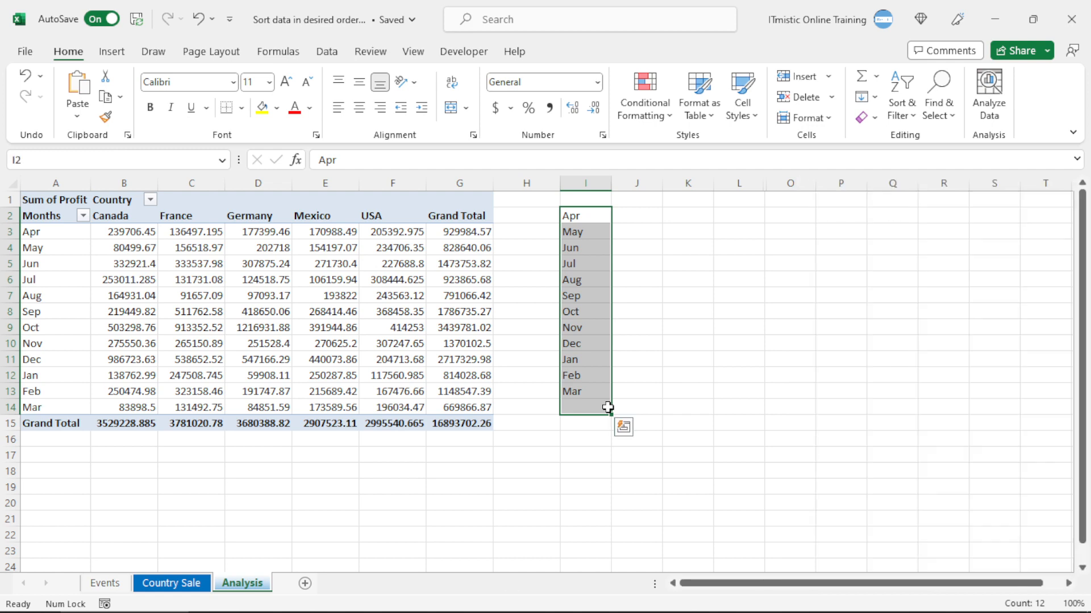
key(Delete)
click(287, 280)
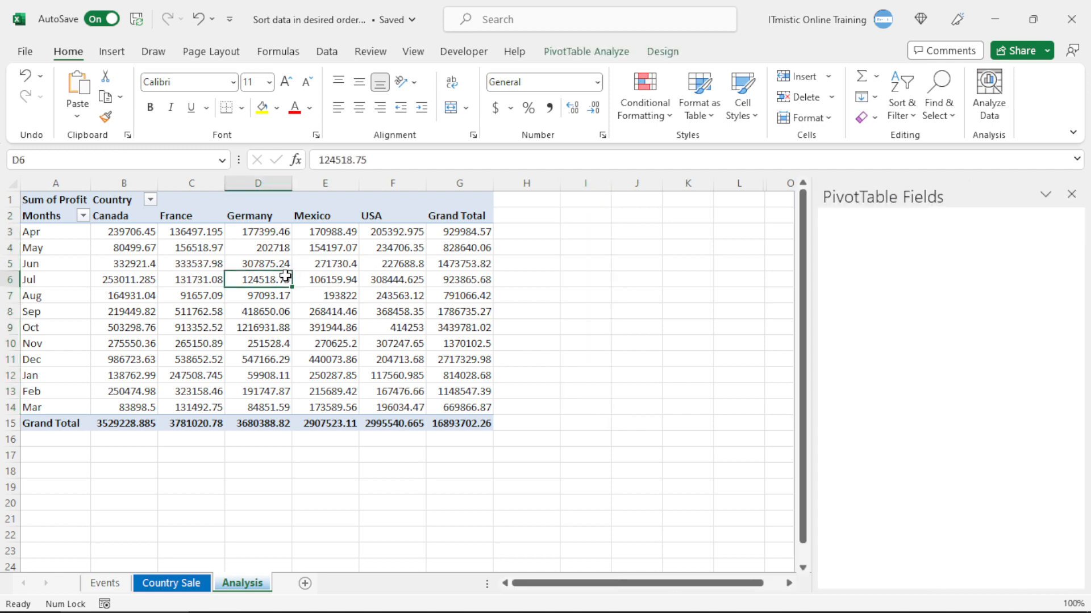
click(312, 260)
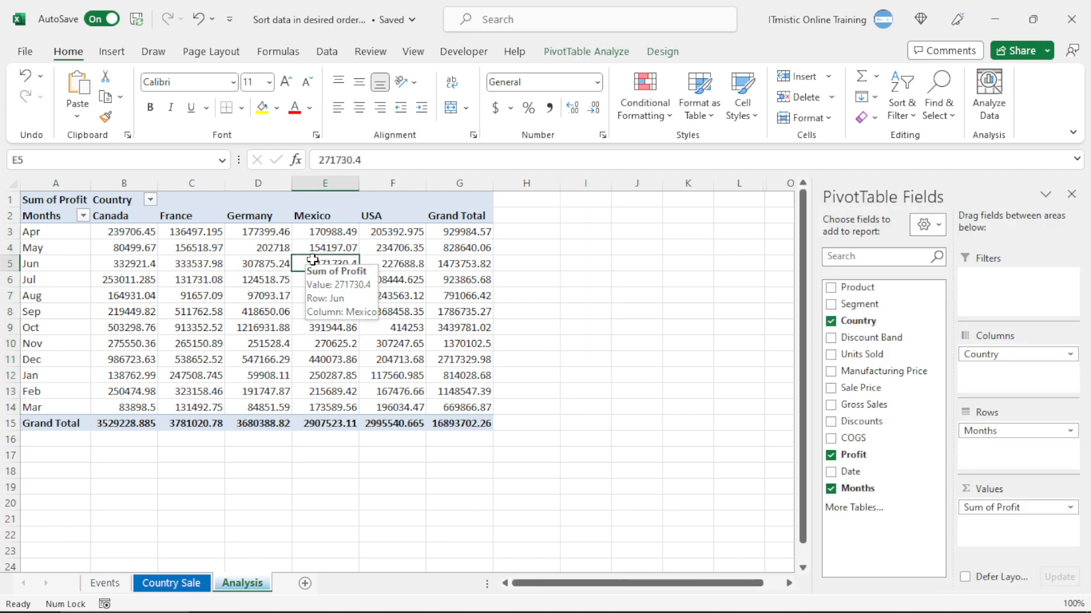